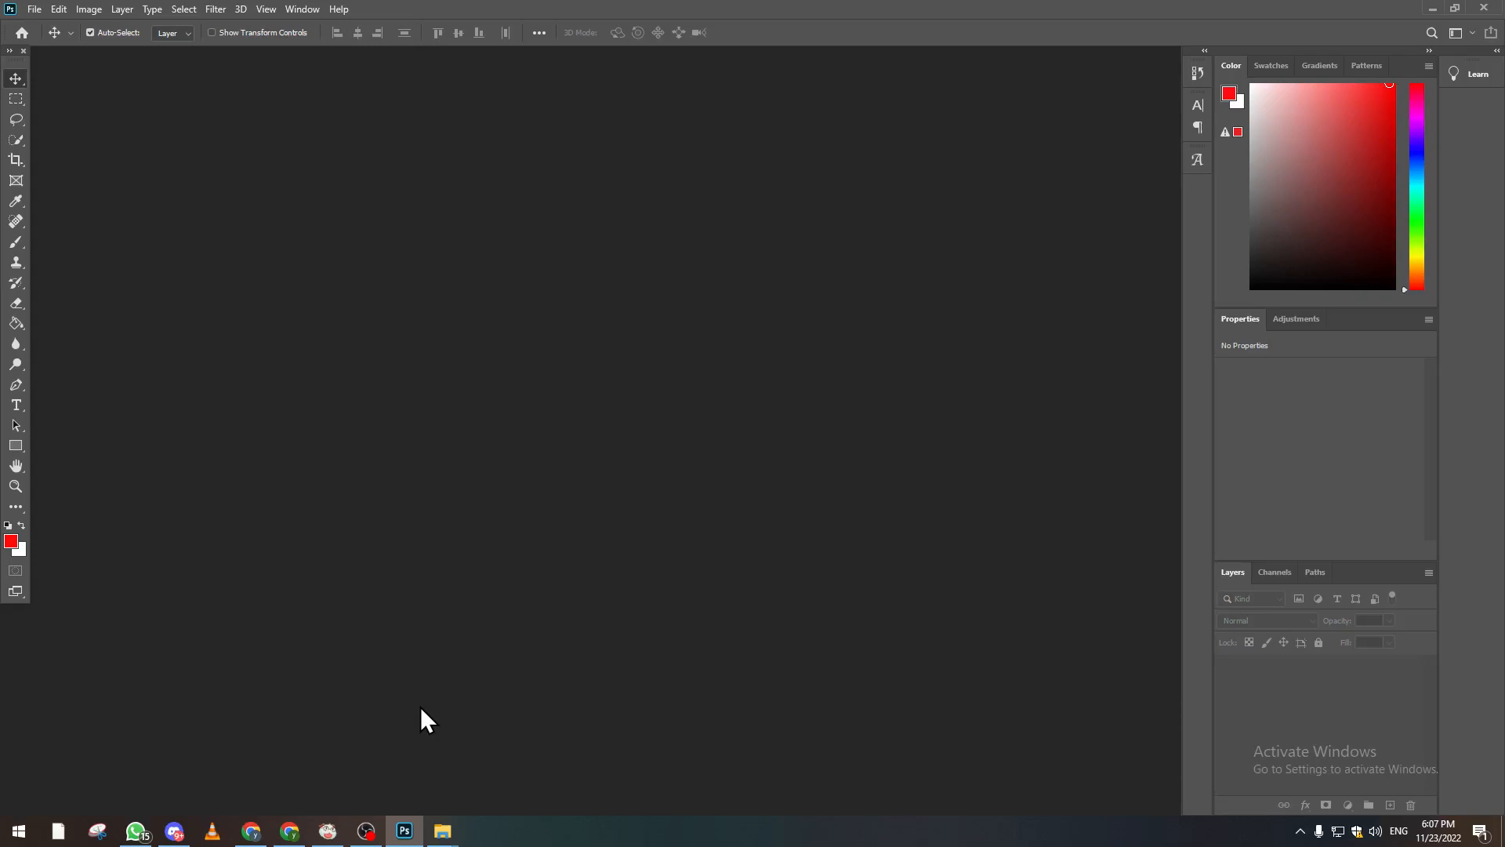
# Step: Create a 1920 × 1080 px document at 300 ppi in RGB colour with white background contents
pyautogui.click(31, 10)
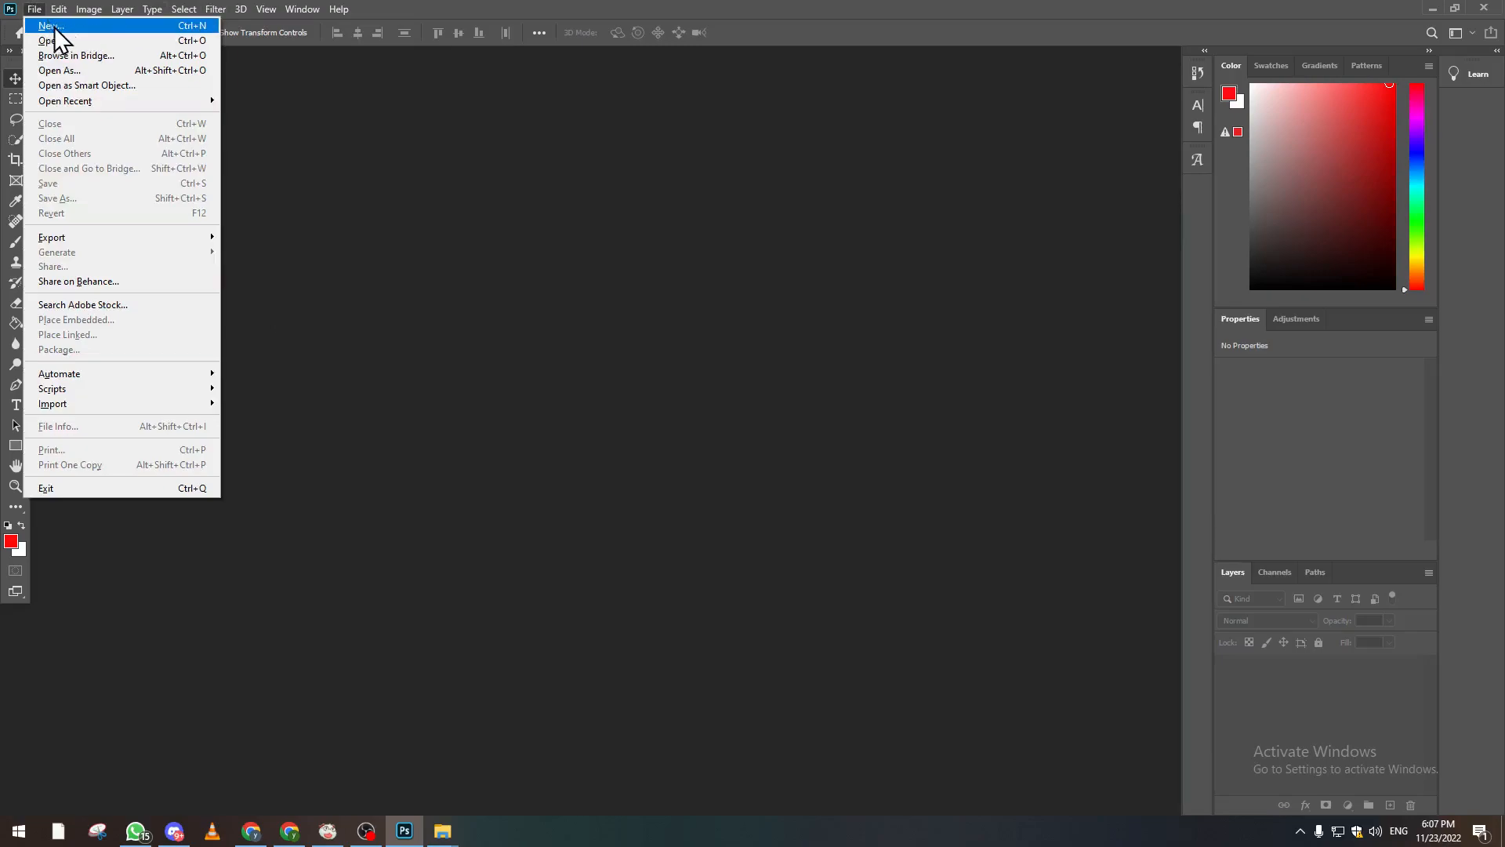
pyautogui.click(50, 26)
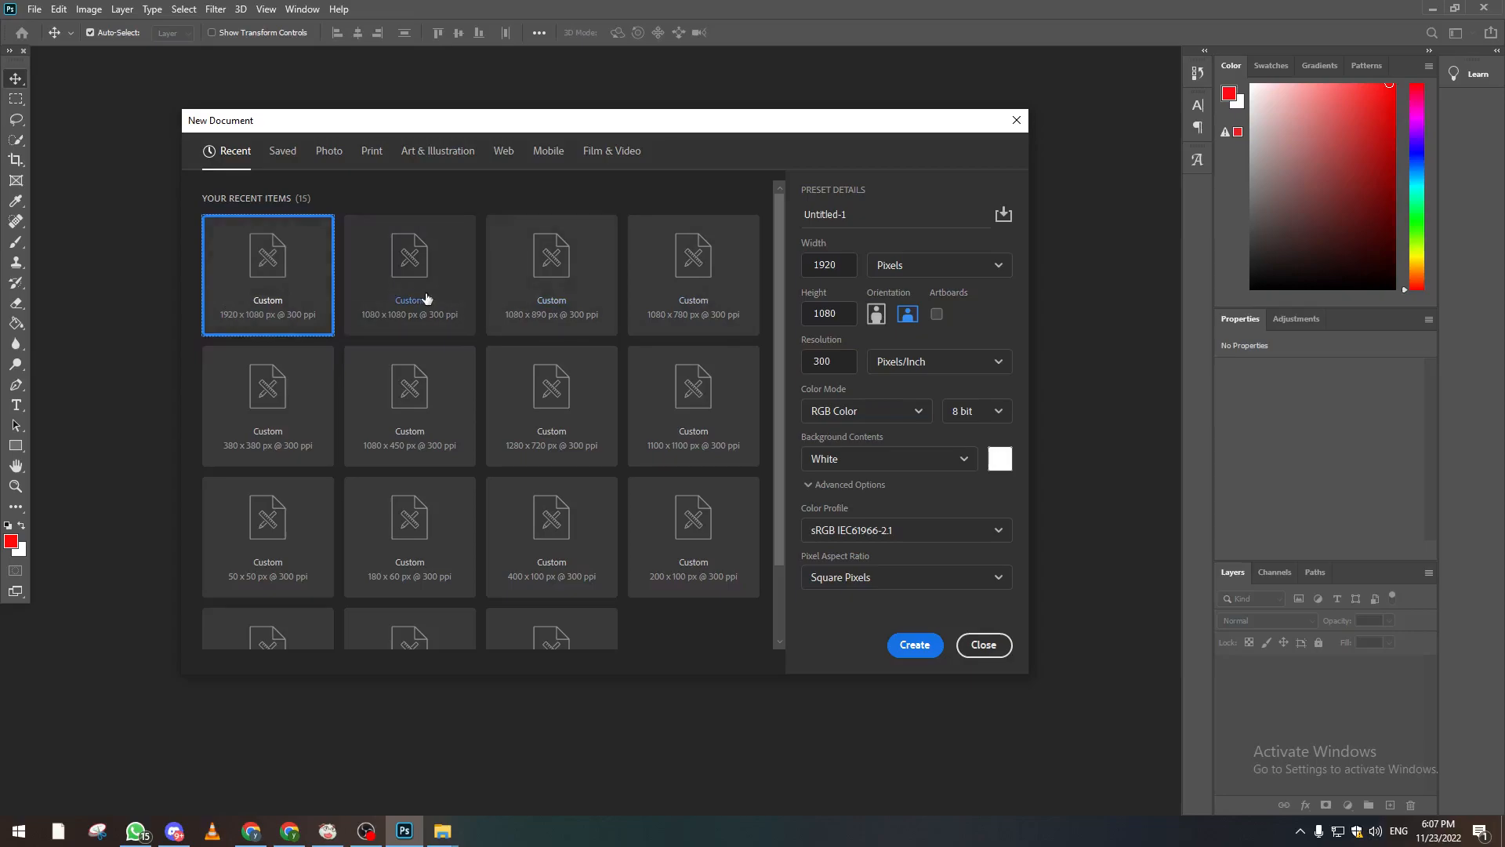
pyautogui.click(564, 306)
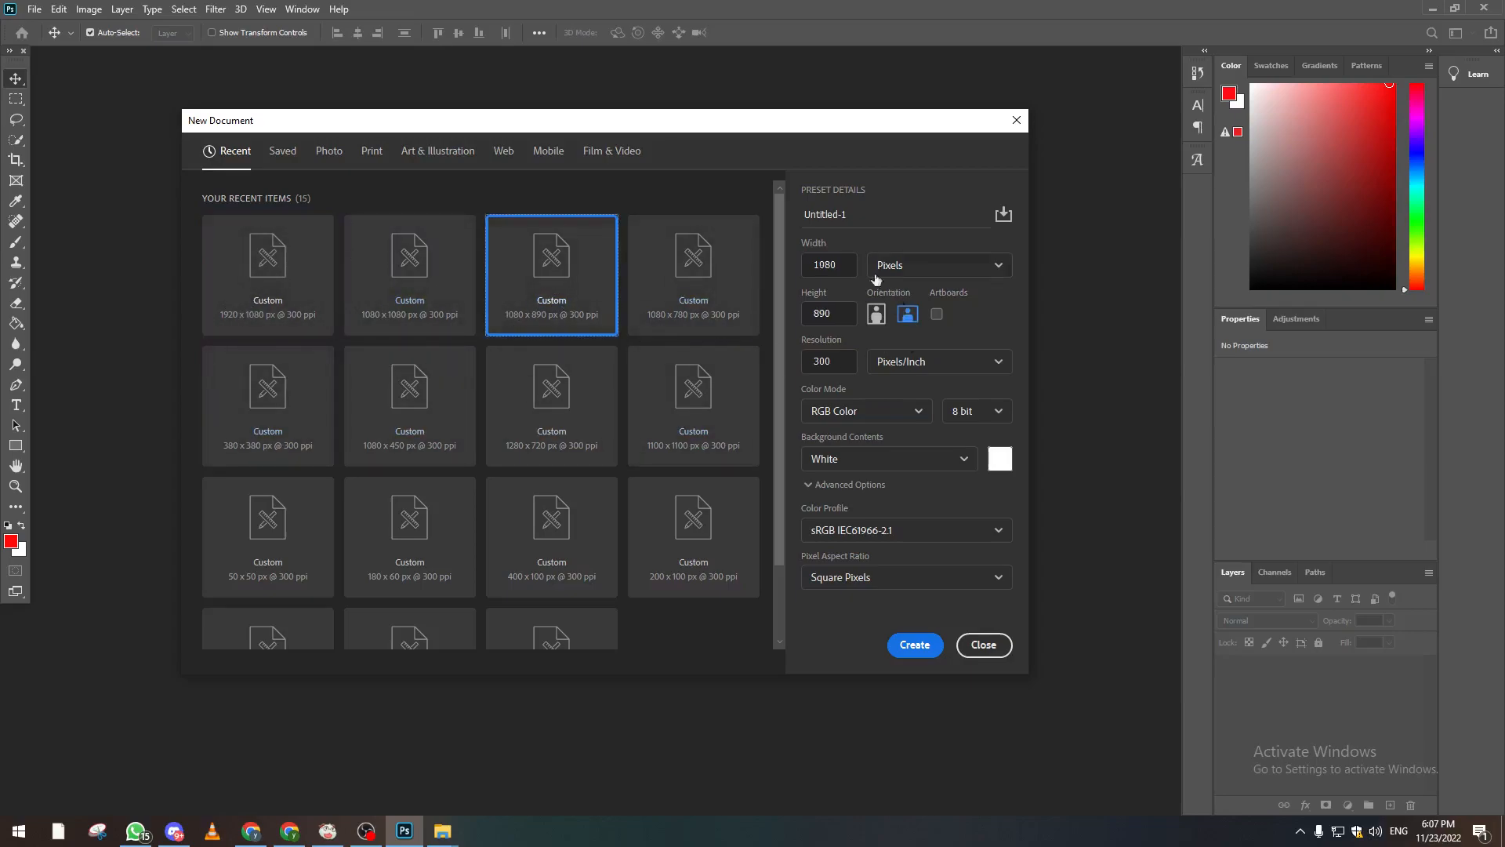
pyautogui.doubleClick(818, 265)
pyautogui.click(260, 302)
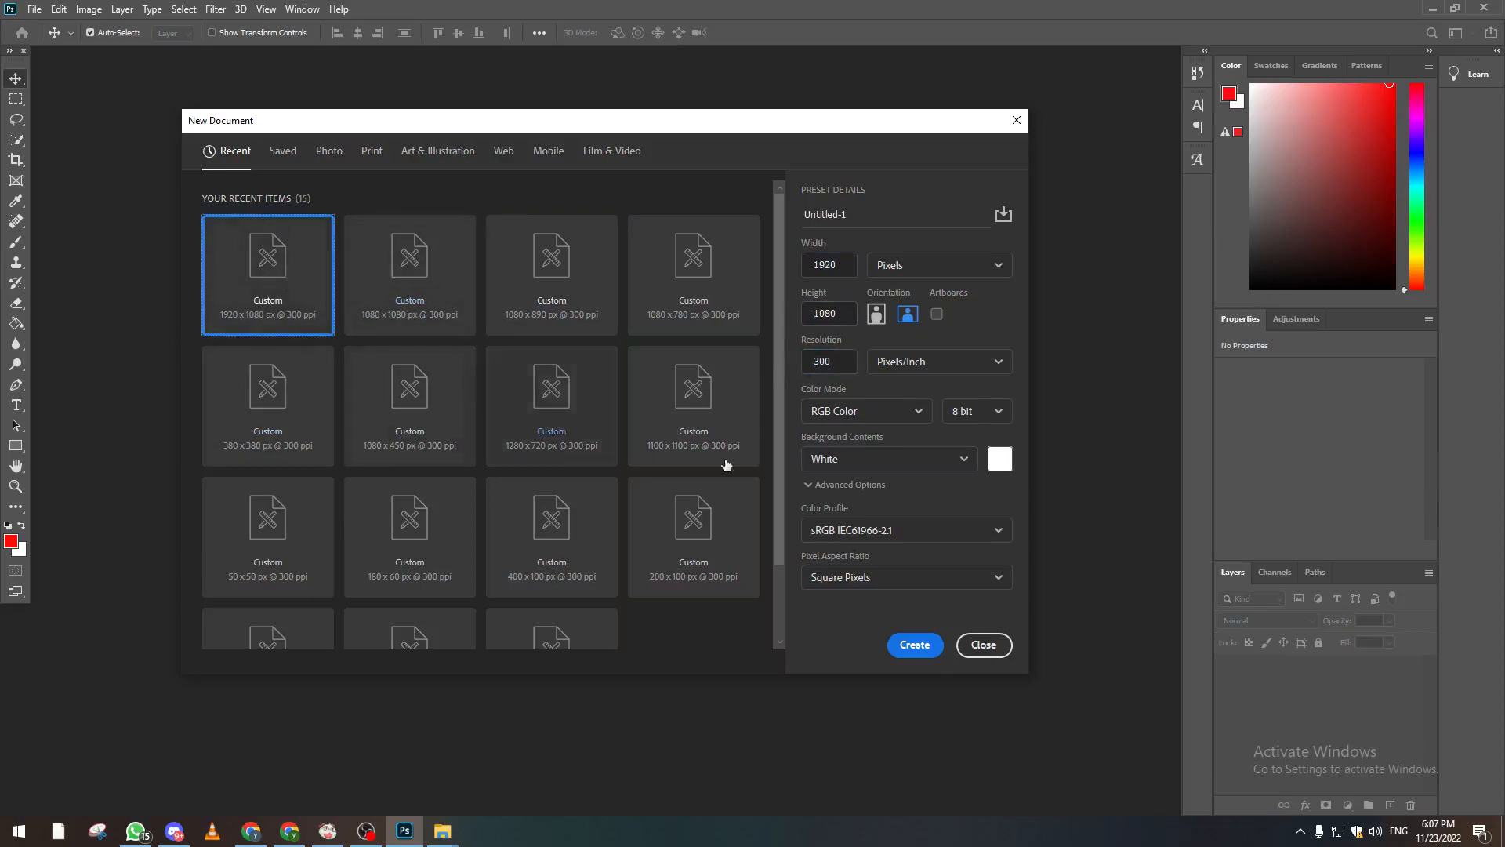
pyautogui.click(915, 646)
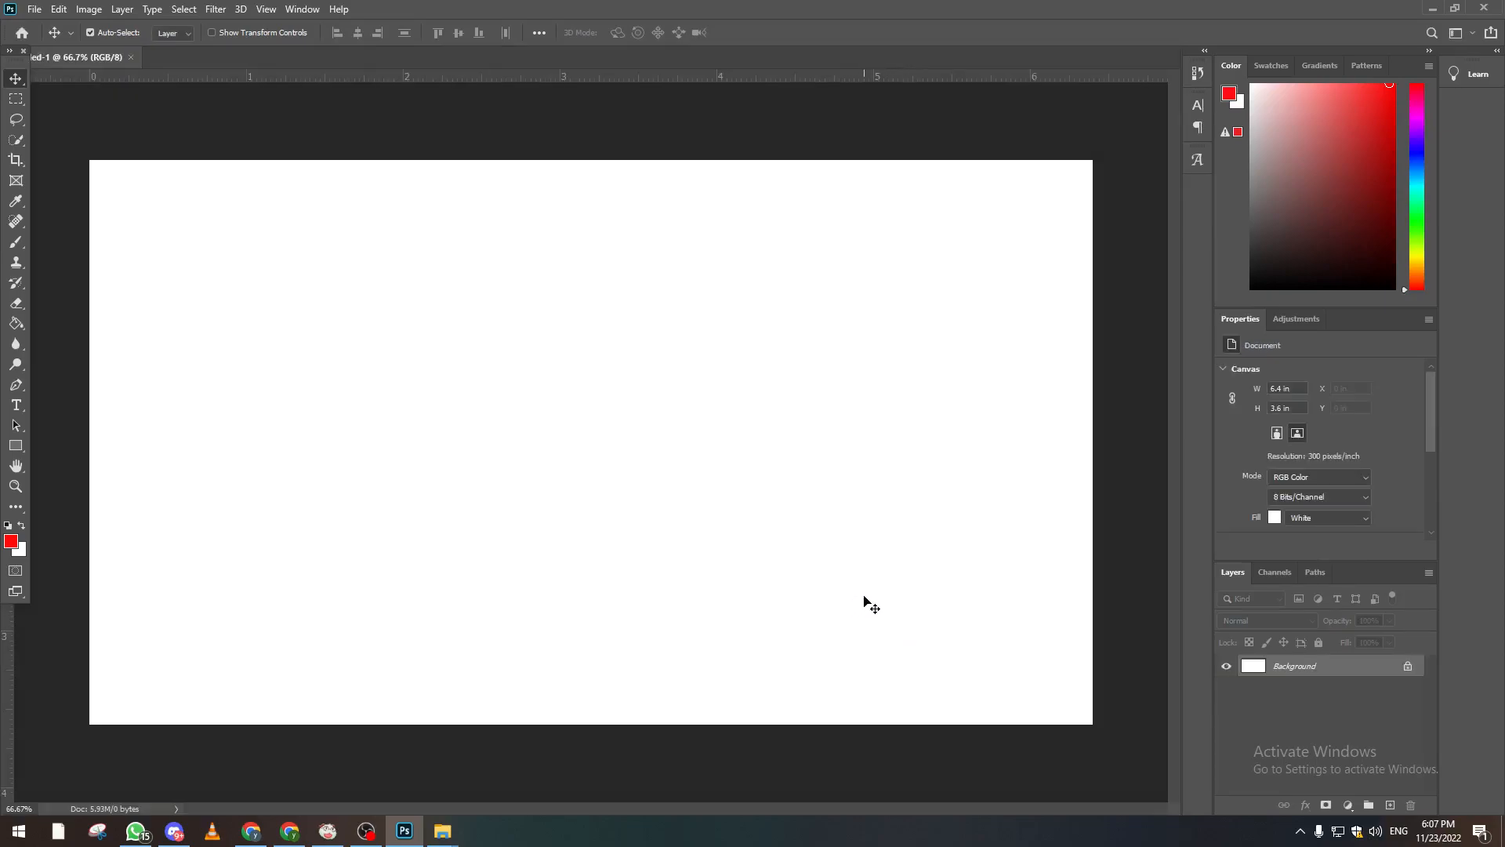
# Step: Open Yasuo_10 from the Downloads folder and bring the image into the blank document as a layer
pyautogui.click(34, 9)
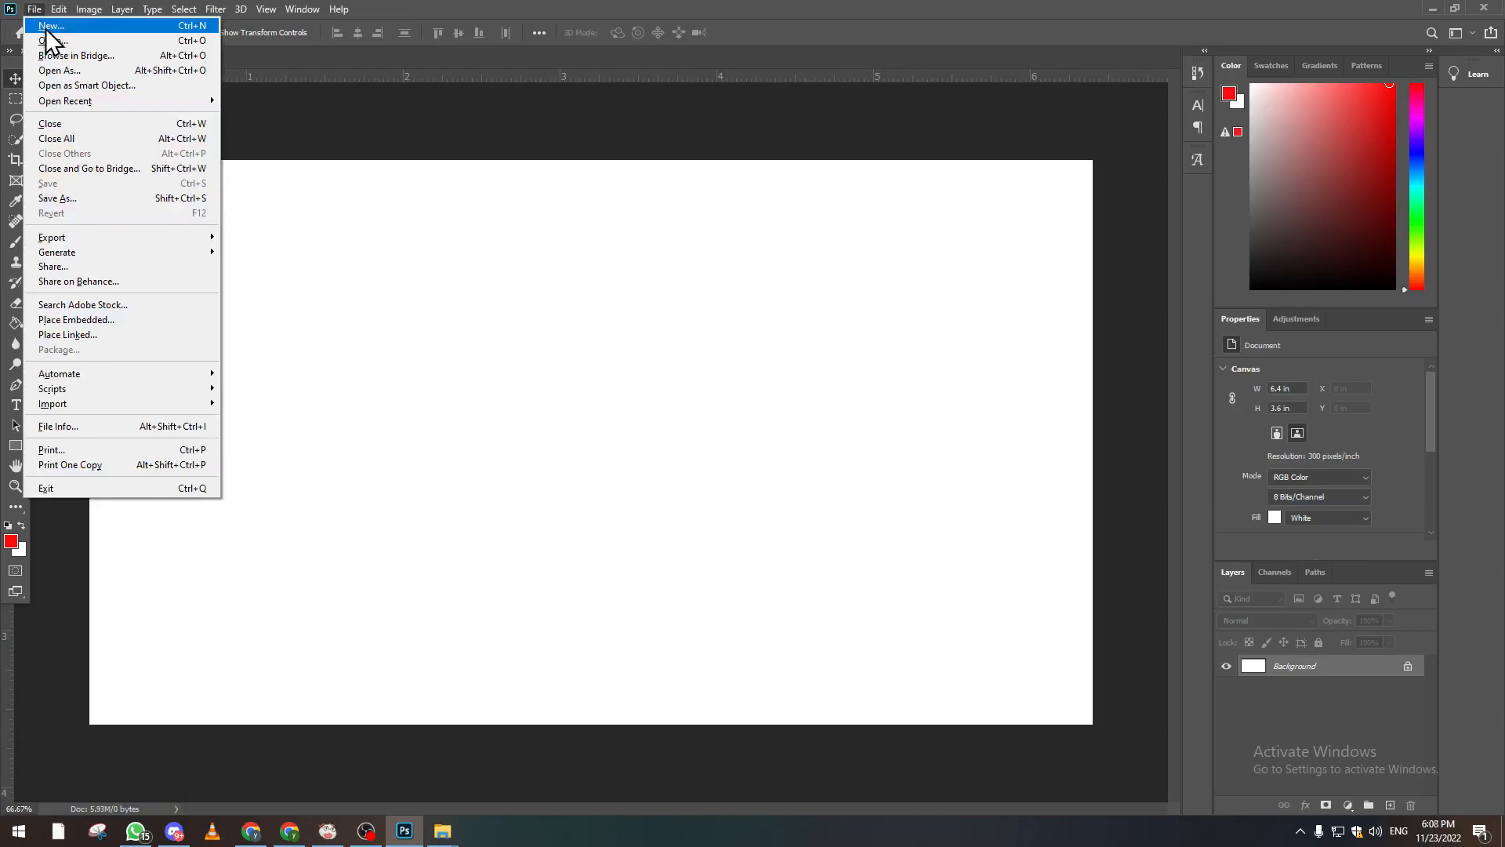
pyautogui.click(51, 38)
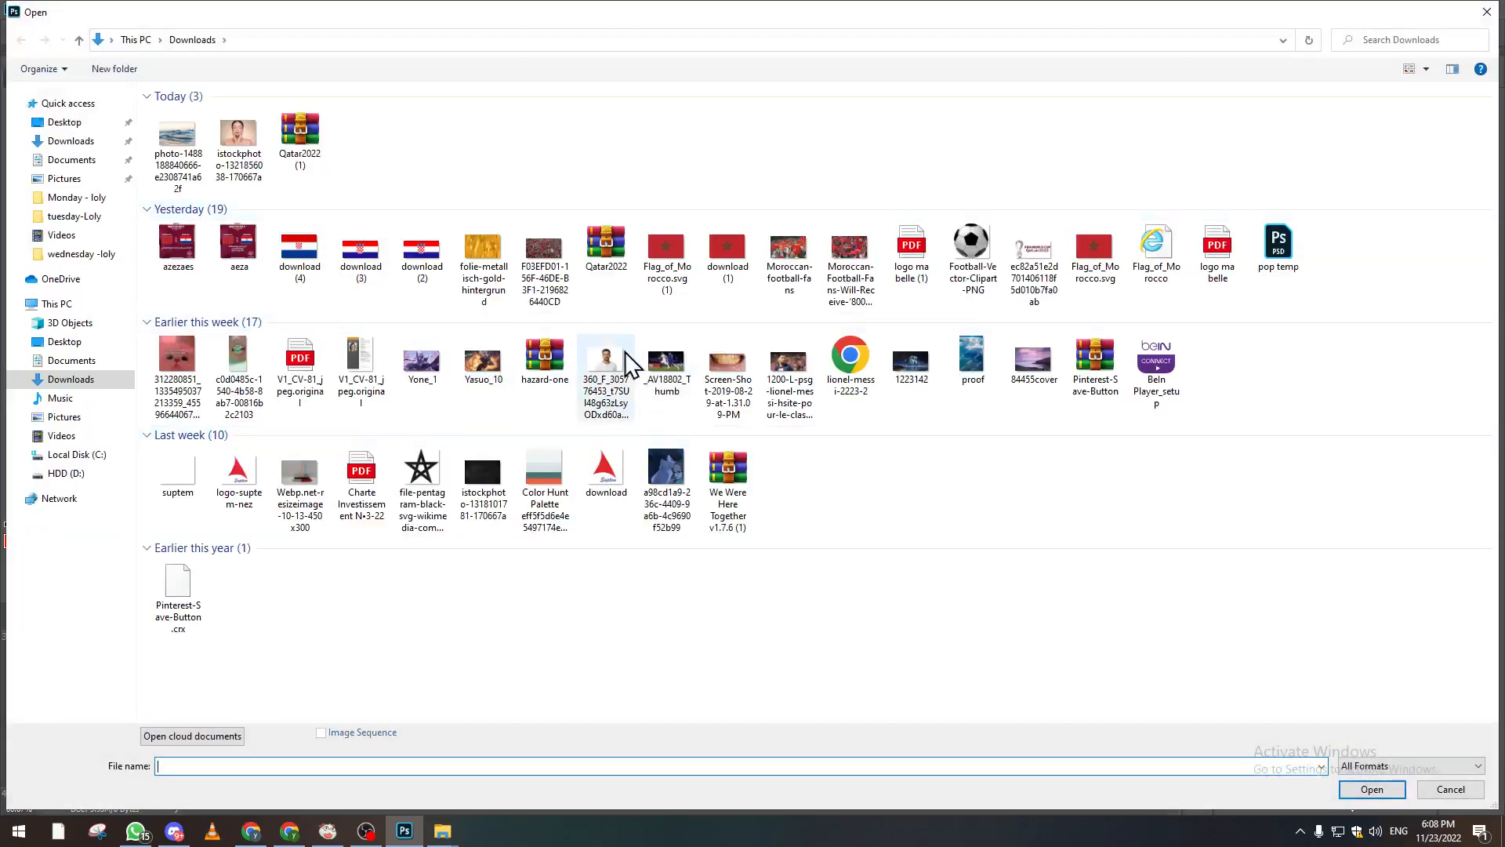
pyautogui.doubleClick(474, 368)
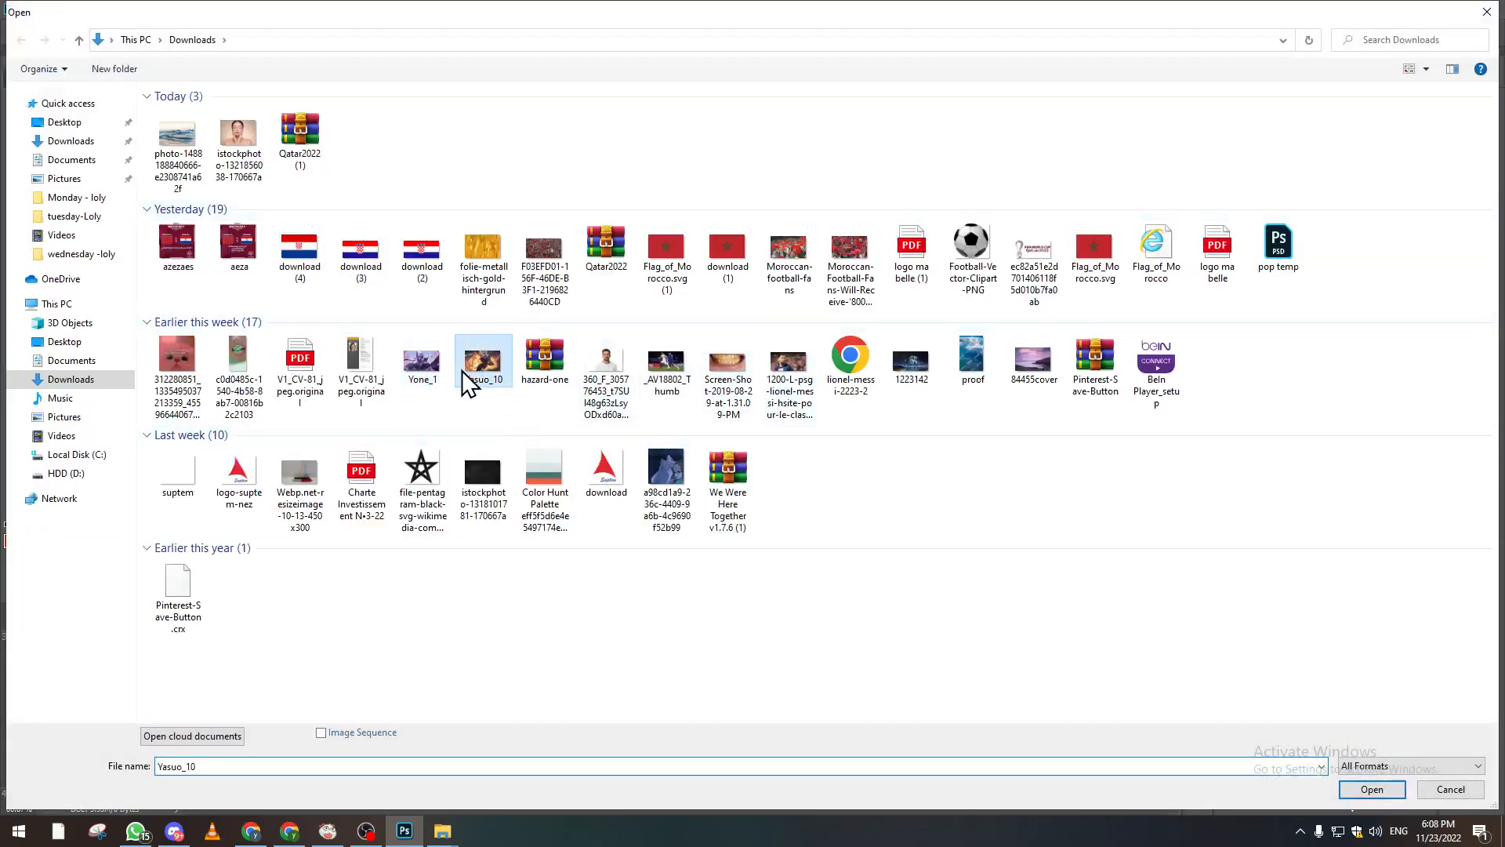
pyautogui.doubleClick(1354, 667)
pyautogui.press('Return')
pyautogui.moveTo(536, 279); pyautogui.dragTo(625, 380)
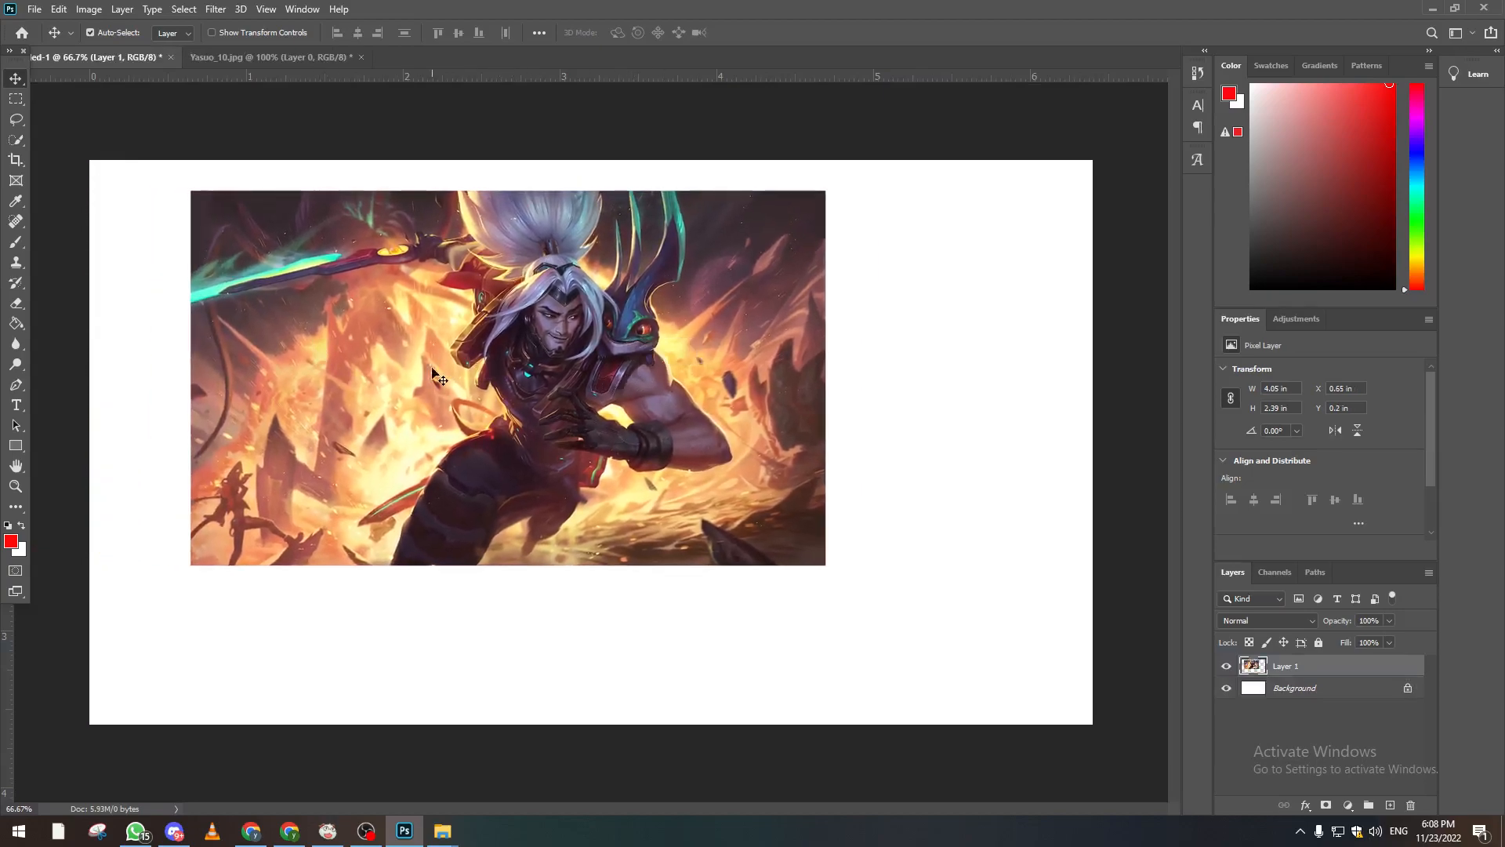
# Step: Enlarge the image to about the canvas height and shift it so it covers the left part of the canvas
pyautogui.hotkey('ctrl', 't')
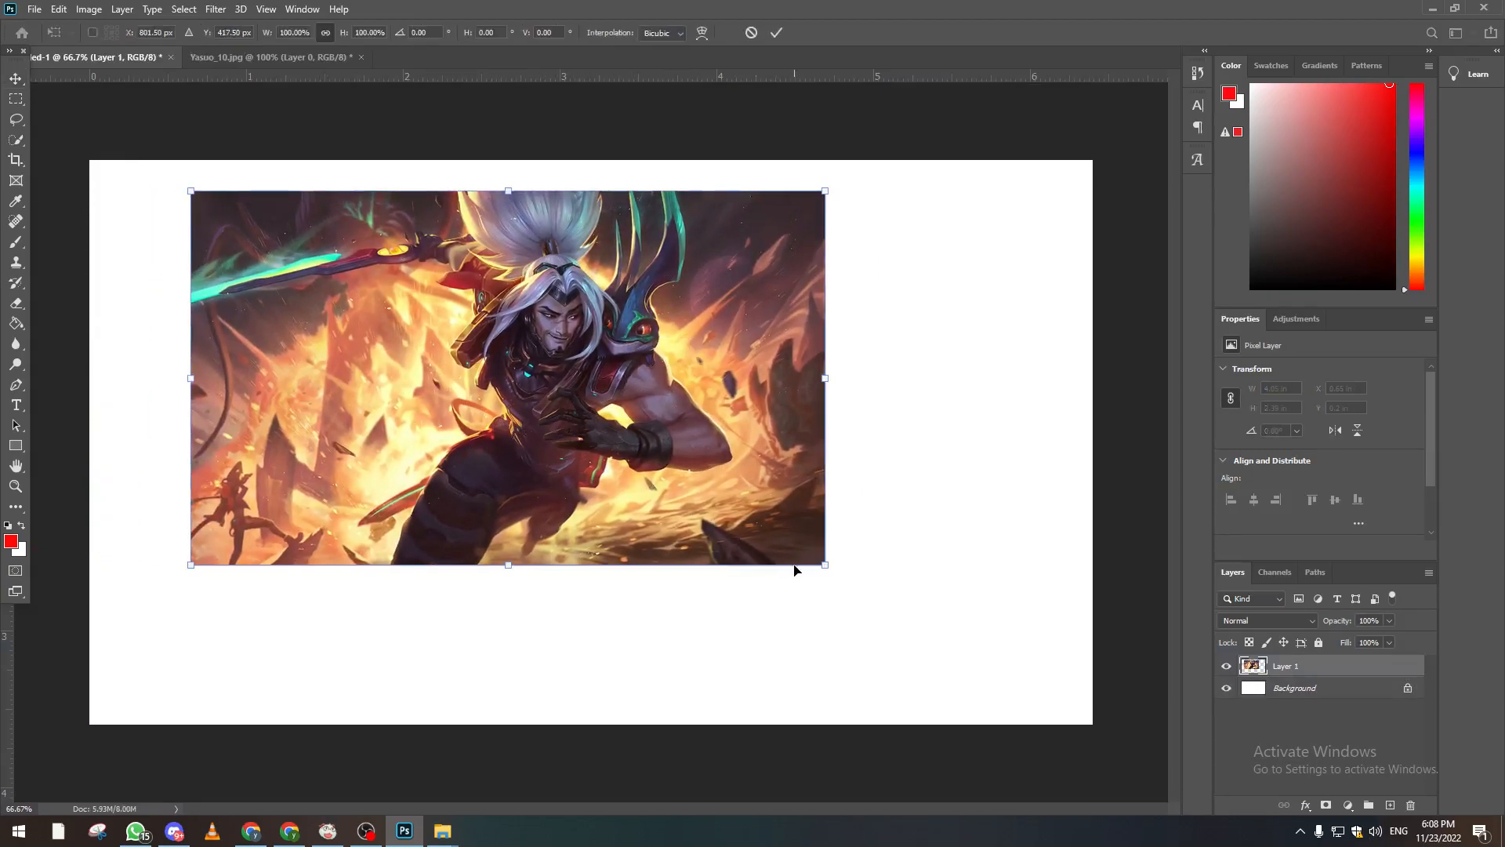
pyautogui.moveTo(819, 562); pyautogui.dragTo(843, 764)
pyautogui.moveTo(625, 628); pyautogui.dragTo(428, 615)
pyautogui.press('Return')
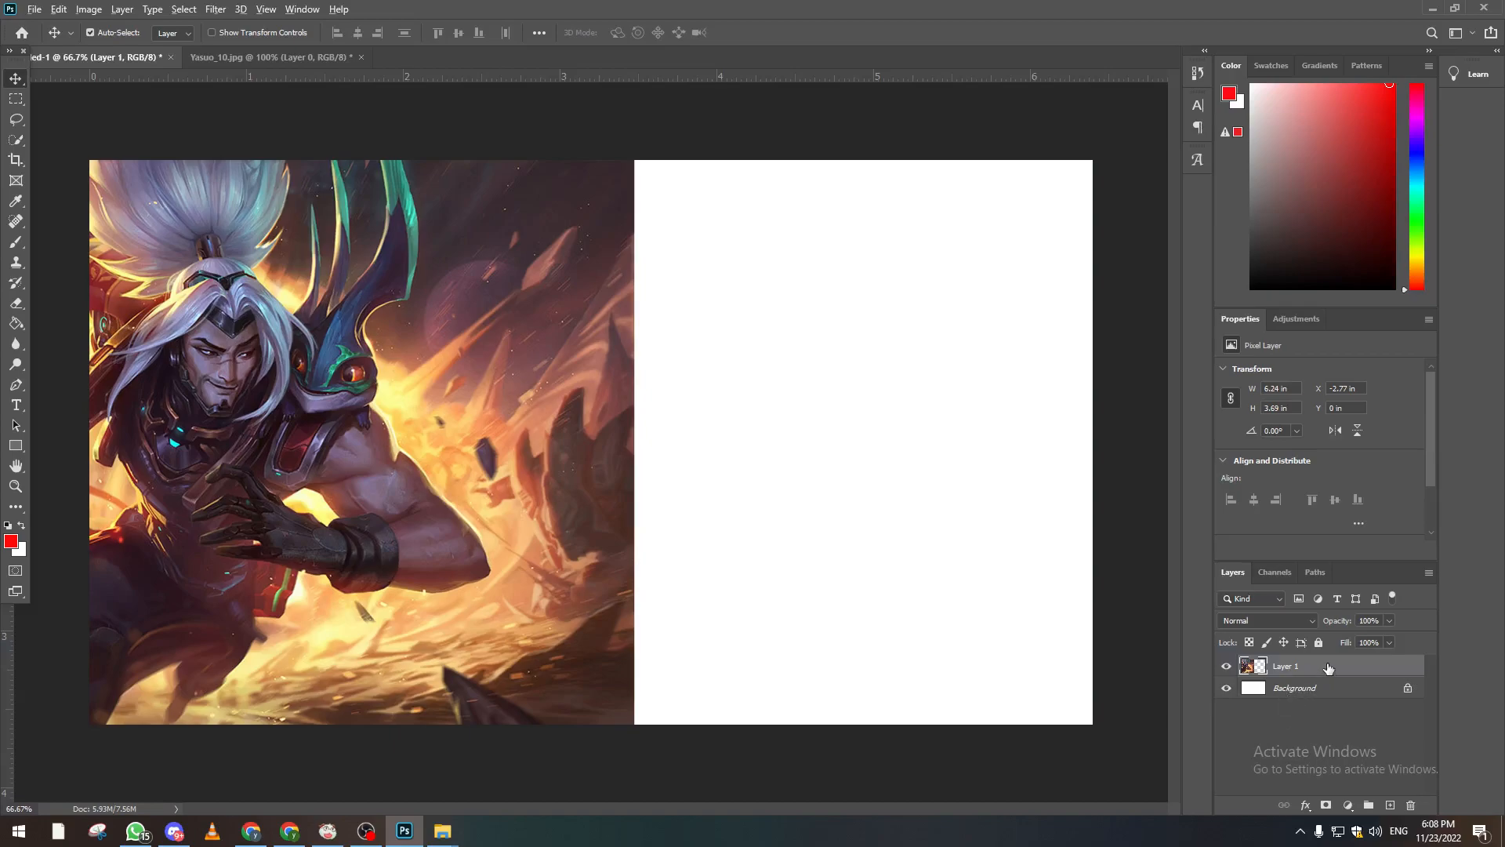
# Step: Duplicate the image layer and flip the copy horizontally
pyautogui.moveTo(1325, 665)
pyautogui.mouseDown()
pyautogui.moveTo(1323, 684)
pyautogui.moveTo(1317, 661)
pyautogui.mouseUp()
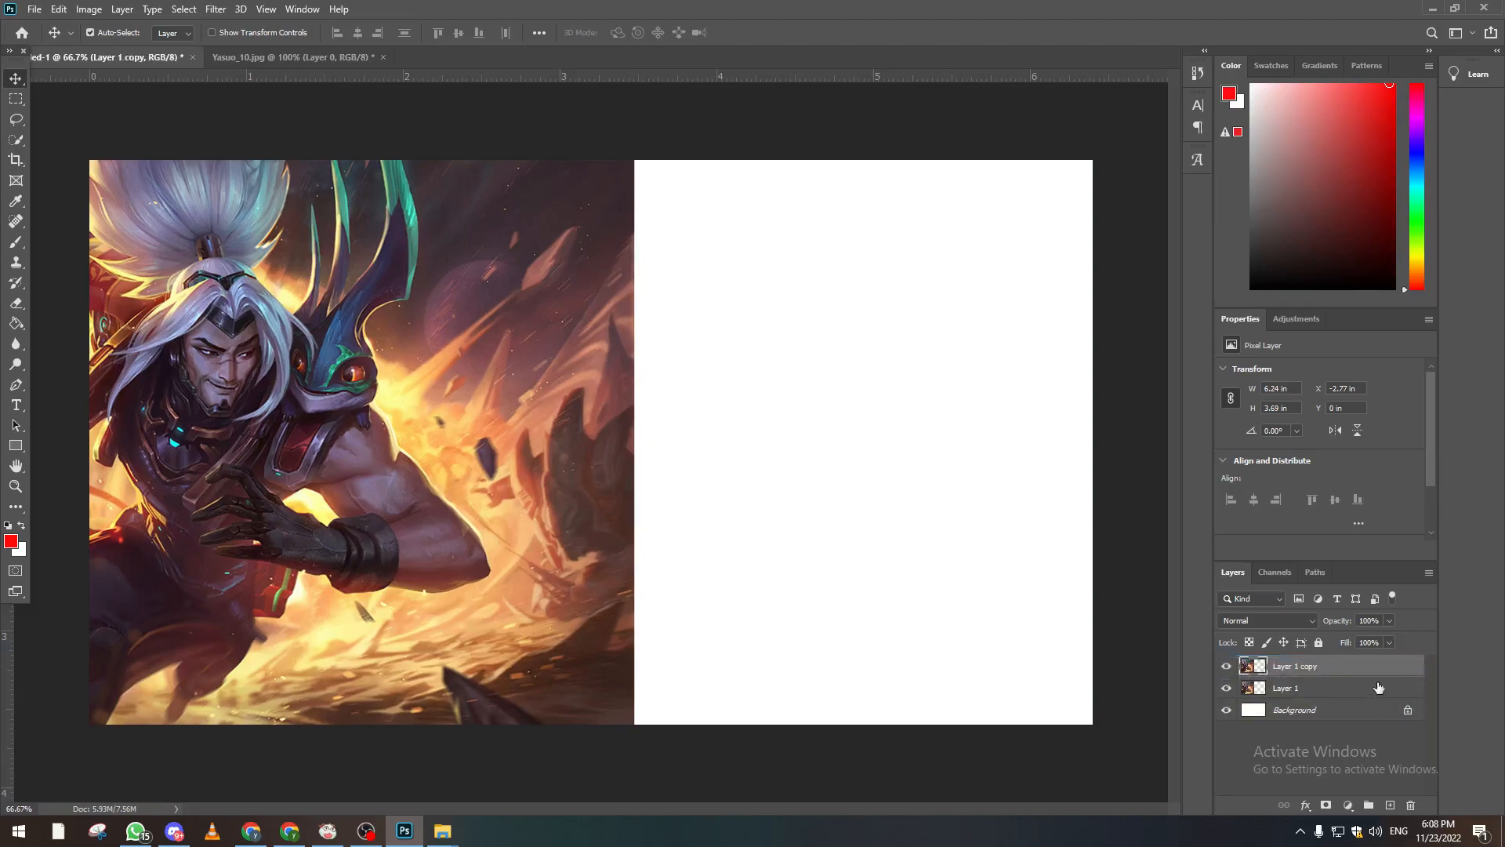
pyautogui.moveTo(312, 569); pyautogui.dragTo(638, 572)
pyautogui.hotkey('ctrl', 'z')
pyautogui.click(58, 9)
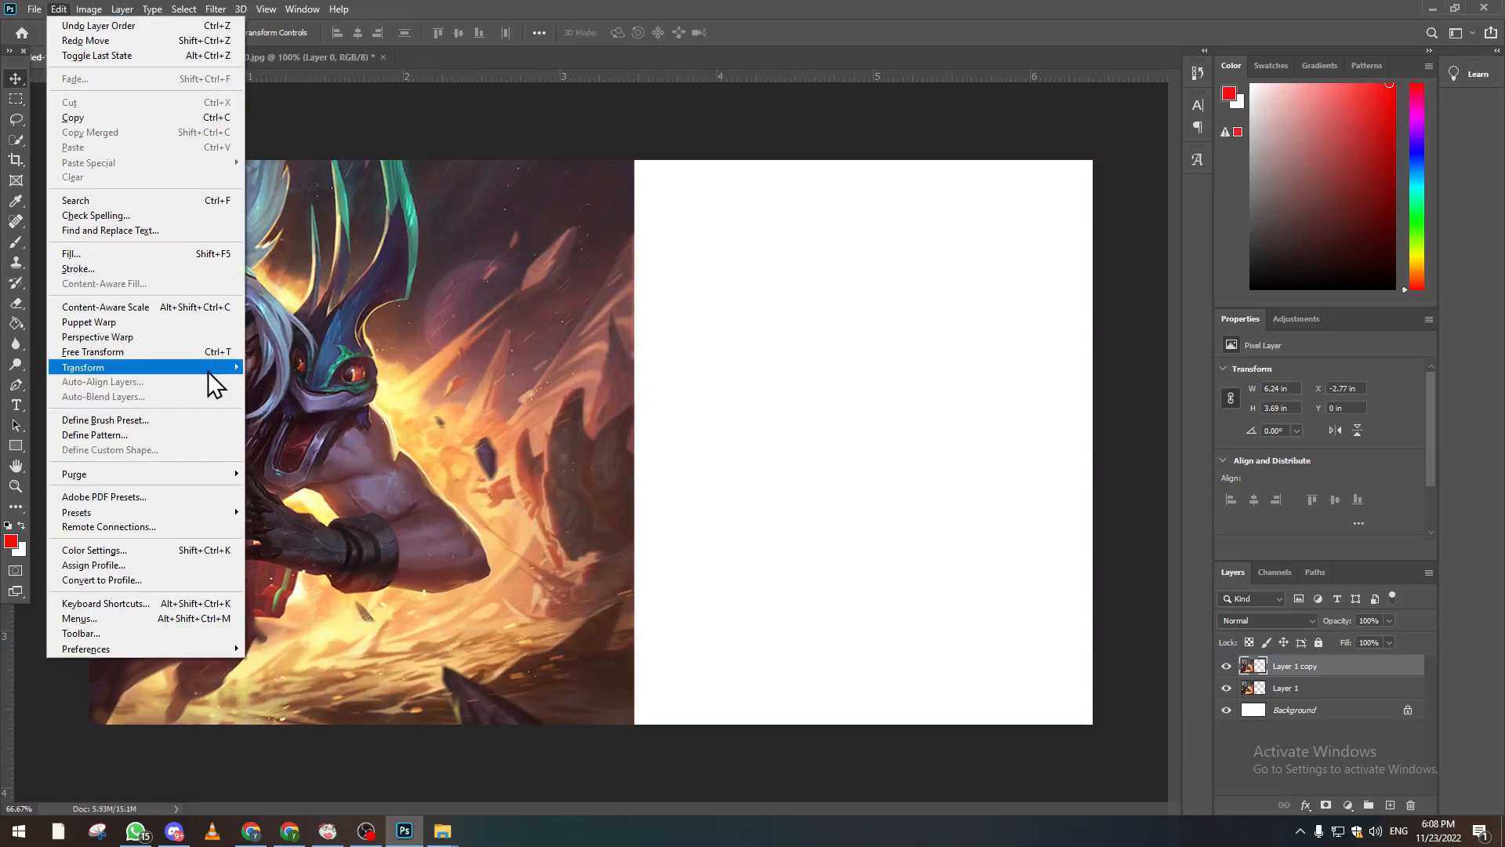
pyautogui.moveTo(209, 368)
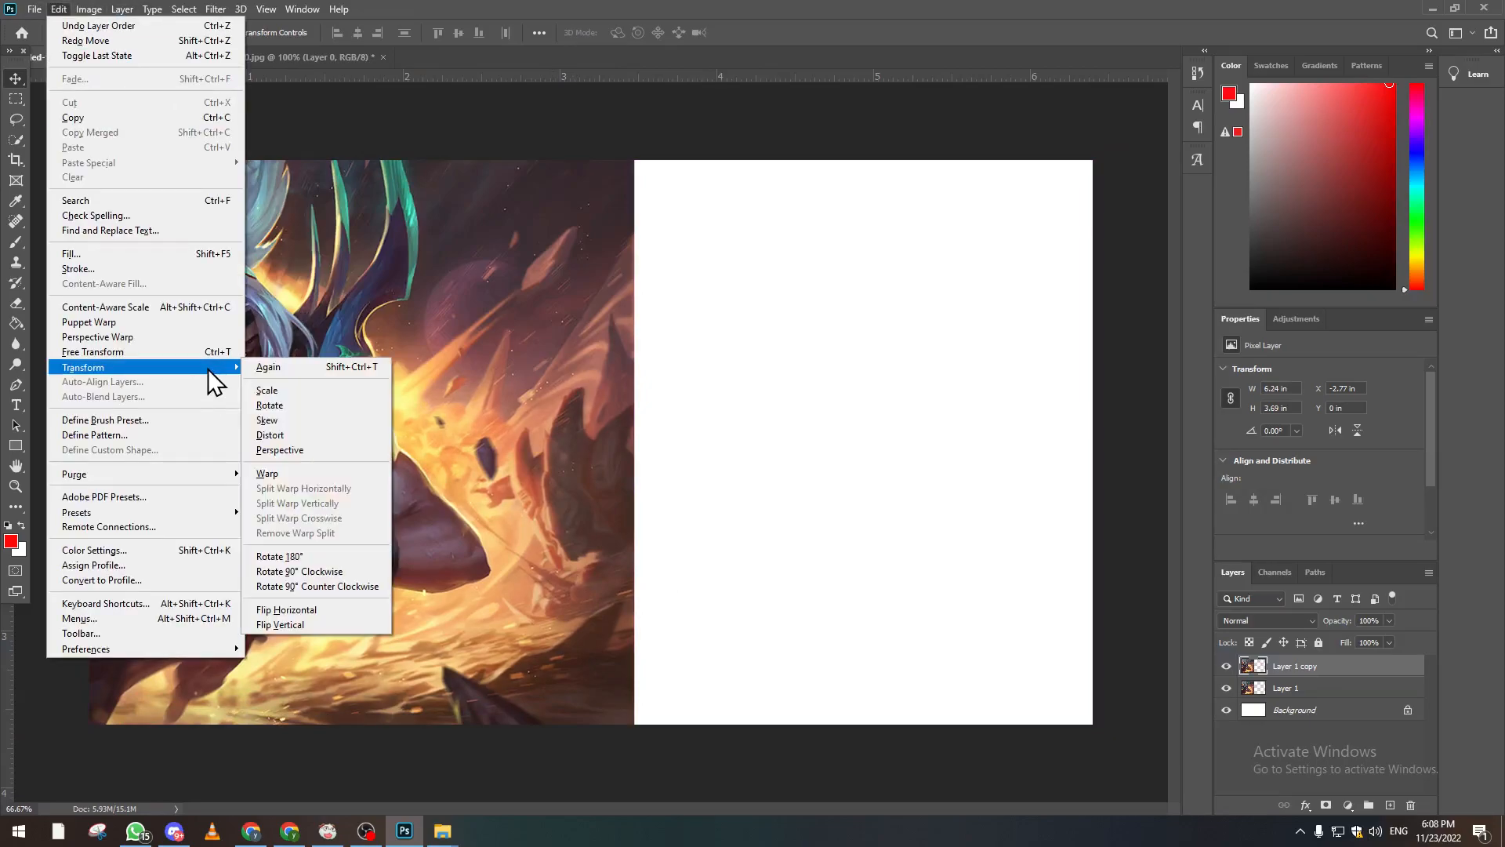
pyautogui.click(324, 611)
# Step: Move the flipped copy over to the right half of the canvas, beside the original image
pyautogui.moveTo(333, 519); pyautogui.dragTo(731, 478)
pyautogui.moveTo(374, 314); pyautogui.dragTo(364, 336)
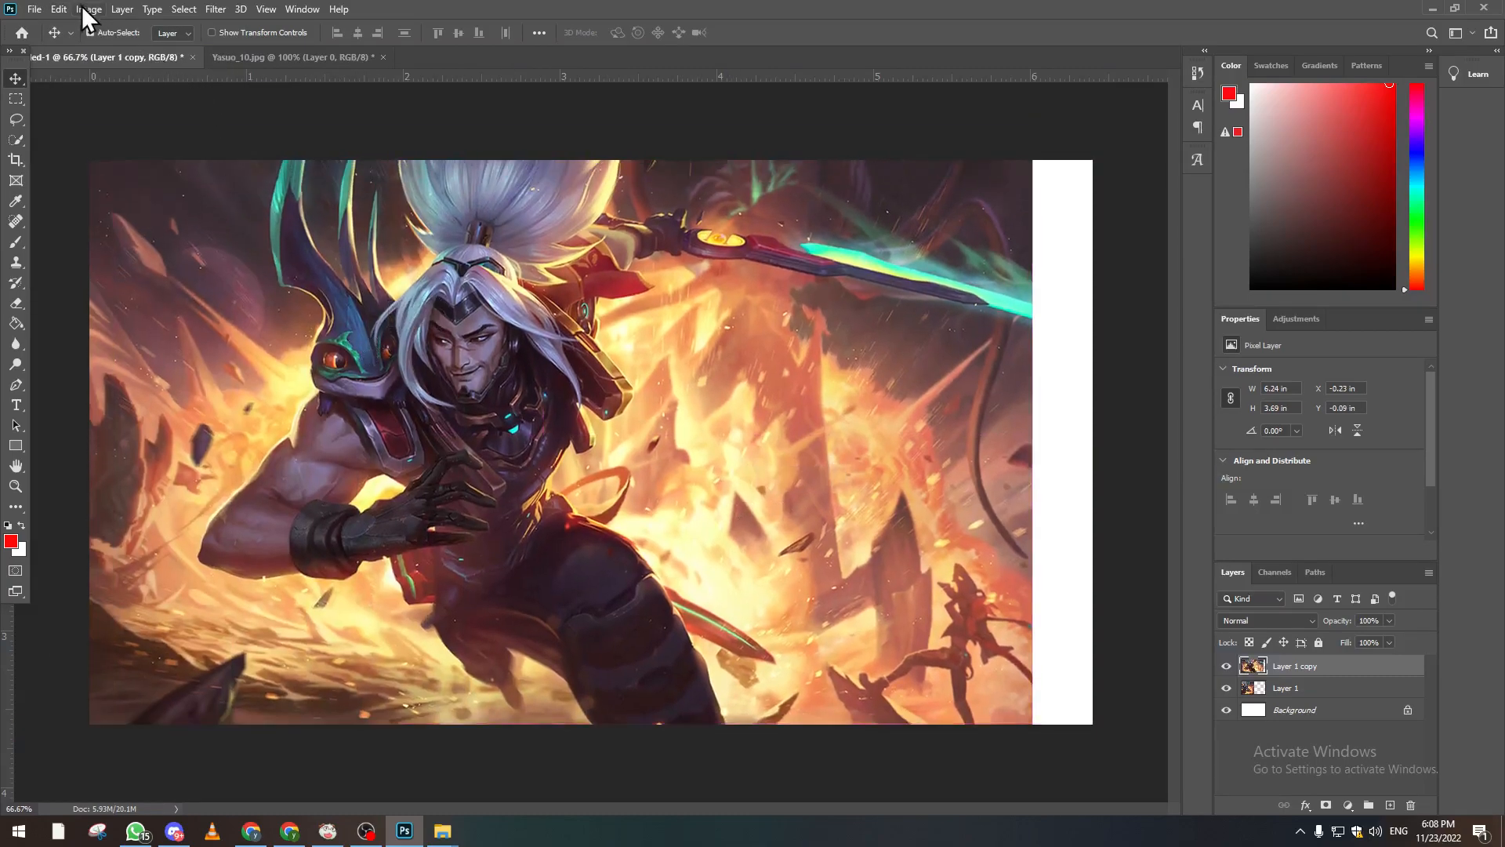
pyautogui.click(59, 9)
pyautogui.moveTo(177, 365)
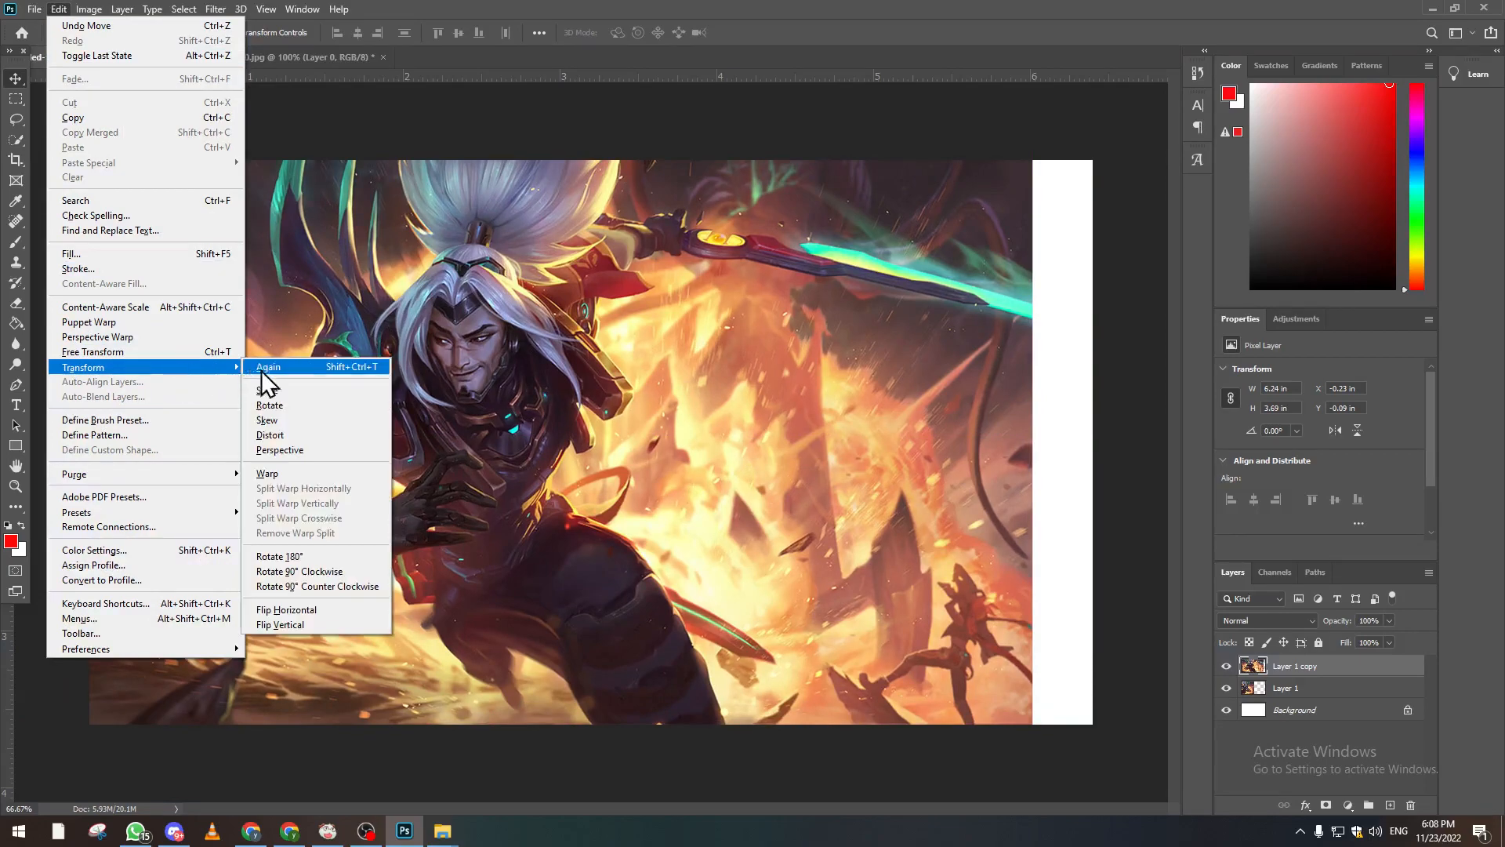
pyautogui.click(578, 389)
pyautogui.moveTo(364, 292); pyautogui.dragTo(849, 300)
pyautogui.moveTo(431, 361); pyautogui.dragTo(388, 359)
pyautogui.moveTo(682, 362); pyautogui.dragTo(650, 364)
# Step: Nudge the images horizontally until the mirrored copy meets the original without a gap near the canvas centre
pyautogui.click(578, 383)
pyautogui.press('Right')
pyautogui.press('Right')
pyautogui.press('Right')
pyautogui.press('Right')
pyautogui.press('Right')
pyautogui.press('Right')
pyautogui.press('Right')
pyautogui.press('Right')
pyautogui.click(635, 399)
pyautogui.press('Left')
pyautogui.hotkey('shift', 'Left')
pyautogui.press('Left')
pyautogui.press('Left')
pyautogui.press('Left')
pyautogui.moveTo(470, 381); pyautogui.dragTo(480, 381)
pyautogui.click(699, 391)
pyautogui.press('Right')
pyautogui.press('Right')
pyautogui.press('Right')
pyautogui.press('Right')
pyautogui.press('Right')
pyautogui.press('Right')
pyautogui.press('Right')
pyautogui.press('Right')
pyautogui.press('Right')
pyautogui.press('Right')
pyautogui.press('Right')
pyautogui.press('Right')
pyautogui.press('Right')
pyautogui.press('Right')
pyautogui.press('Right')
pyautogui.press('Right')
pyautogui.press('Right')
pyautogui.press('Right')
pyautogui.press('Right')
pyautogui.press('Right')
pyautogui.press('Right')
pyautogui.press('Right')
pyautogui.press('Right')
pyautogui.press('Left')
pyautogui.press('Left')
pyautogui.press('Left')
pyautogui.press('Left')
pyautogui.press('Left')
pyautogui.press('Left')
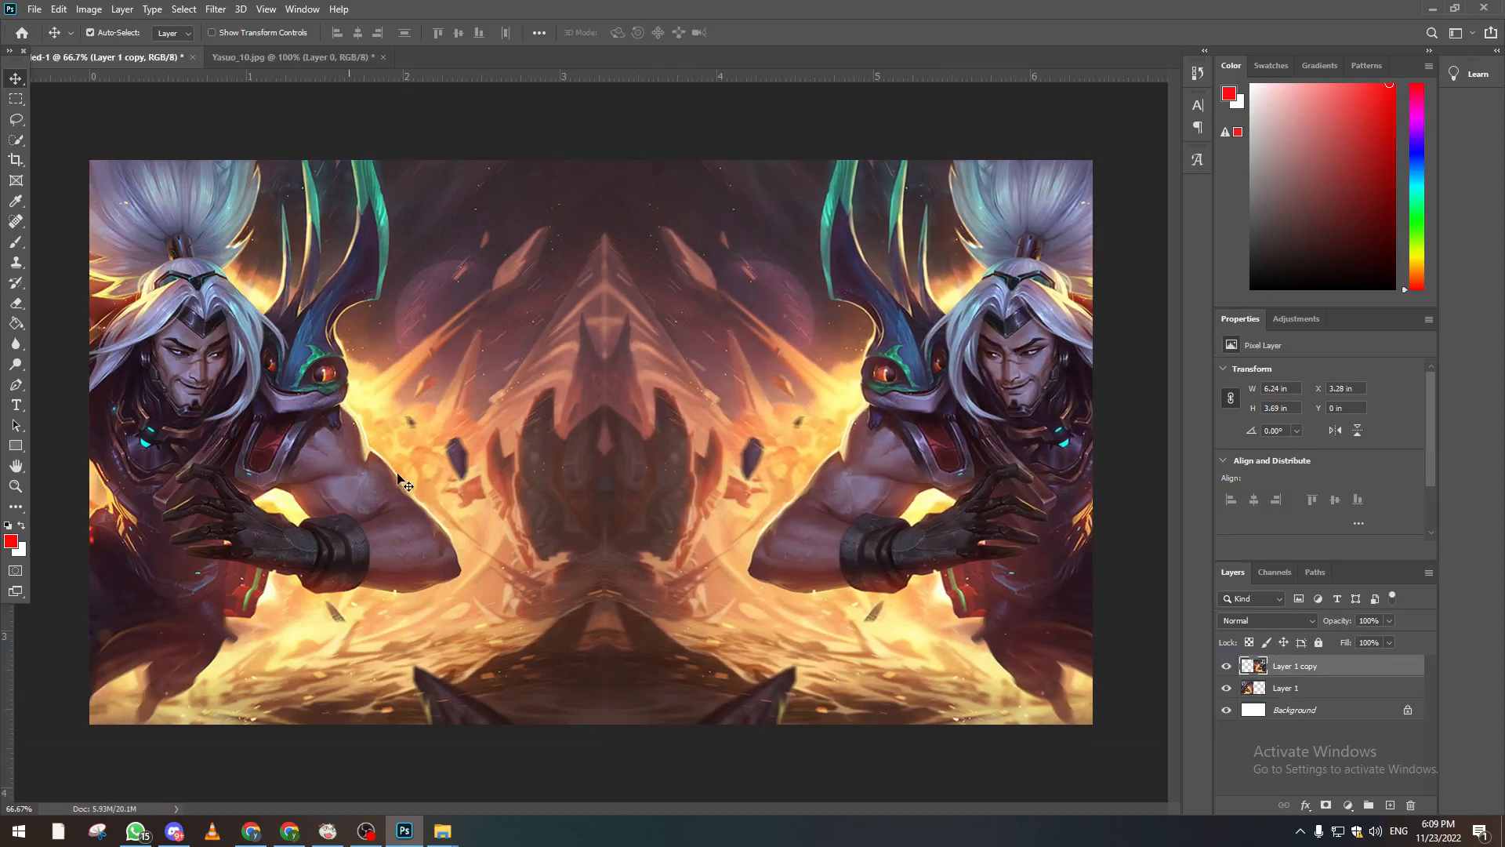
# Step: Duplicate Layer 1 again, bring this second copy to the top of the layer stack, and move it towards the canvas centre
pyautogui.click(1307, 692)
pyautogui.hotkey('ctrl', 'j')
pyautogui.moveTo(189, 421); pyautogui.dragTo(735, 419)
pyautogui.moveTo(1332, 688); pyautogui.dragTo(1332, 660)
pyautogui.moveTo(582, 446); pyautogui.dragTo(440, 432)
# Step: Scale the second copy down and place it in the middle between the two mirrored figures
pyautogui.press('t')
pyautogui.hotkey('ctrl', 't')
pyautogui.click(22, 80)
pyautogui.hotkey('ctrl', 't')
pyautogui.moveTo(1013, 149); pyautogui.dragTo(725, 339)
pyautogui.moveTo(580, 364); pyautogui.dragTo(762, 302)
pyautogui.press('Return')
# Step: Erase the background around the middle figure with the Eraser so it blends into the mirrored images
pyautogui.click(16, 305)
pyautogui.moveTo(280, 259)
pyautogui.mouseDown()
pyautogui.moveTo(251, 549)
pyautogui.moveTo(274, 596)
pyautogui.moveTo(298, 596)
pyautogui.moveTo(329, 447)
pyautogui.moveTo(392, 549)
pyautogui.moveTo(407, 470)
pyautogui.moveTo(350, 296)
pyautogui.moveTo(423, 204)
pyautogui.moveTo(956, 283)
pyautogui.moveTo(850, 239)
pyautogui.moveTo(870, 353)
pyautogui.moveTo(964, 596)
pyautogui.moveTo(878, 595)
pyautogui.moveTo(902, 588)
pyautogui.moveTo(698, 713)
pyautogui.moveTo(564, 745)
pyautogui.moveTo(379, 716)
pyautogui.moveTo(333, 646)
pyautogui.moveTo(381, 686)
pyautogui.moveTo(457, 706)
pyautogui.mouseUp()
pyautogui.moveTo(502, 169)
pyautogui.mouseDown()
pyautogui.moveTo(703, 166)
pyautogui.moveTo(840, 184)
pyautogui.moveTo(574, 156)
pyautogui.moveTo(397, 273)
pyautogui.moveTo(654, 158)
pyautogui.moveTo(857, 201)
pyautogui.moveTo(453, 180)
pyautogui.moveTo(949, 239)
pyautogui.mouseUp()
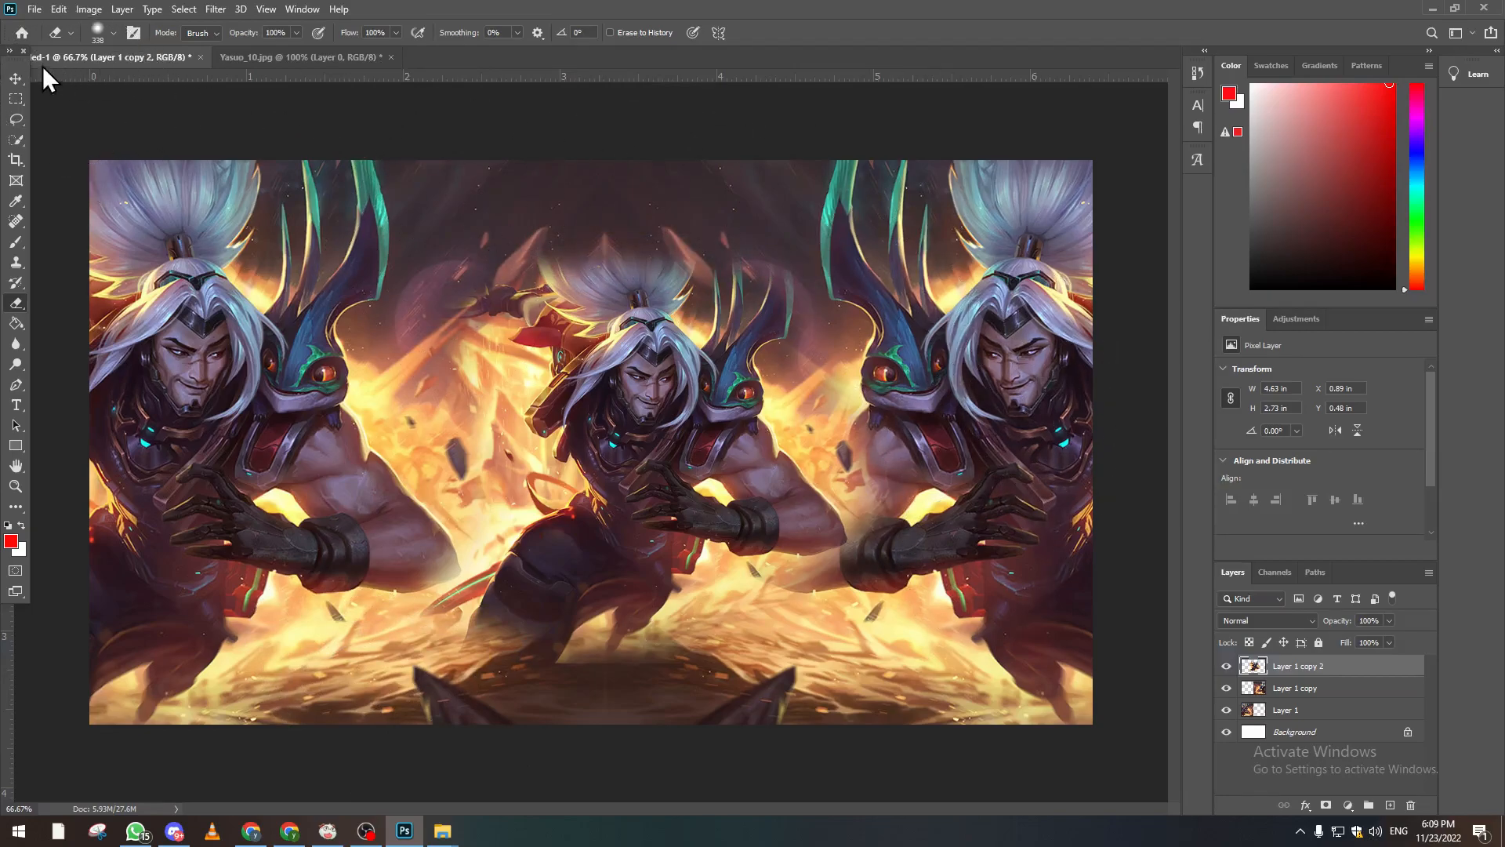
# Step: Delete both duplicate layers, leaving only Layer 1 above the background
pyautogui.press('v')
pyautogui.press('Delete')
pyautogui.press('Delete')
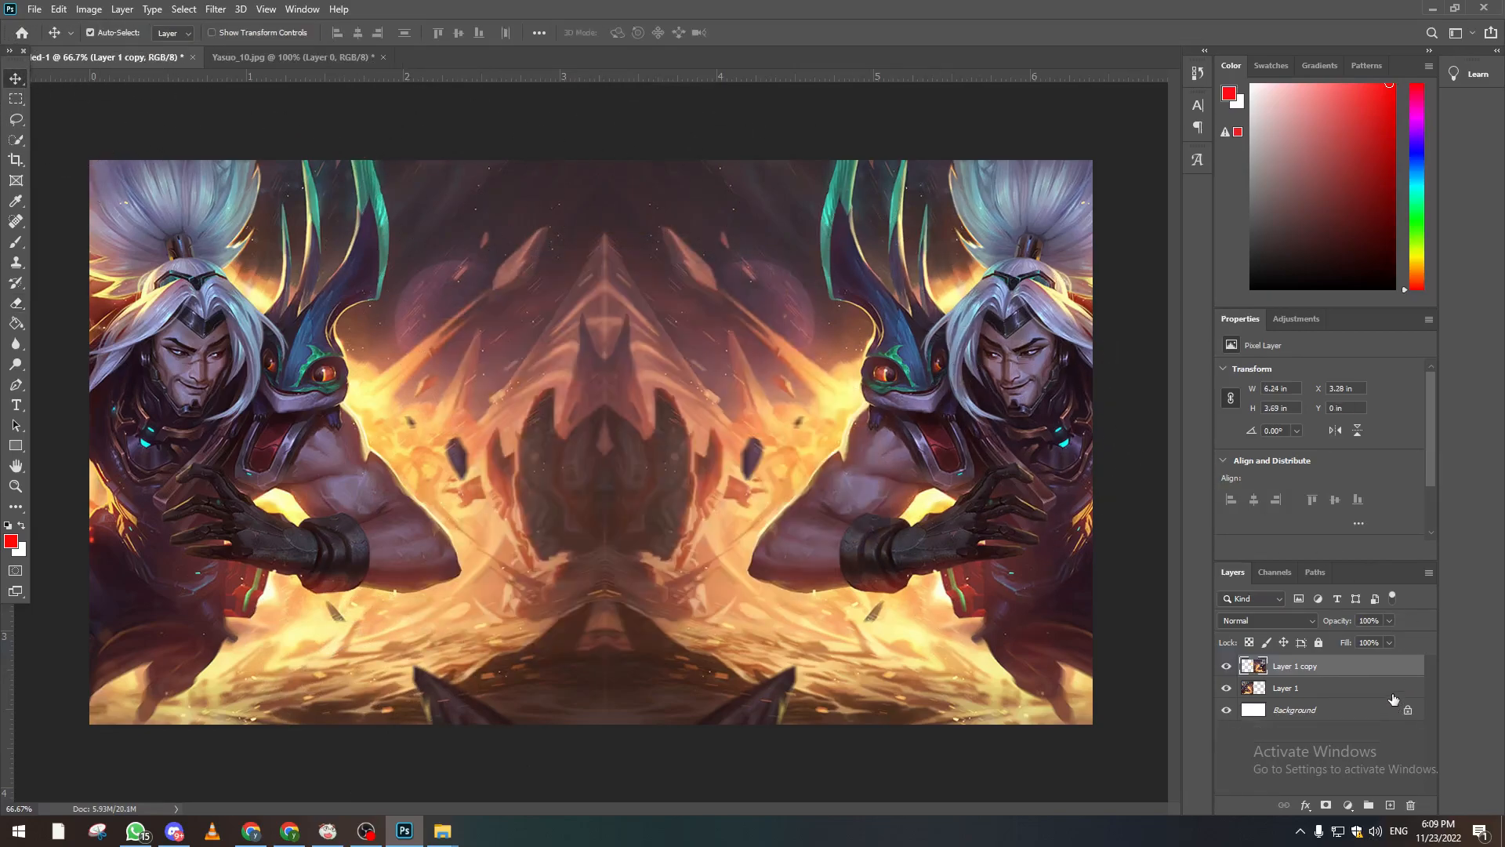
# Step: Scale Layer 1 down to about 3.9 × 2.3 in and place it in the upper middle of the canvas
pyautogui.moveTo(235, 235); pyautogui.dragTo(670, 235)
pyautogui.hotkey('ctrl', 't')
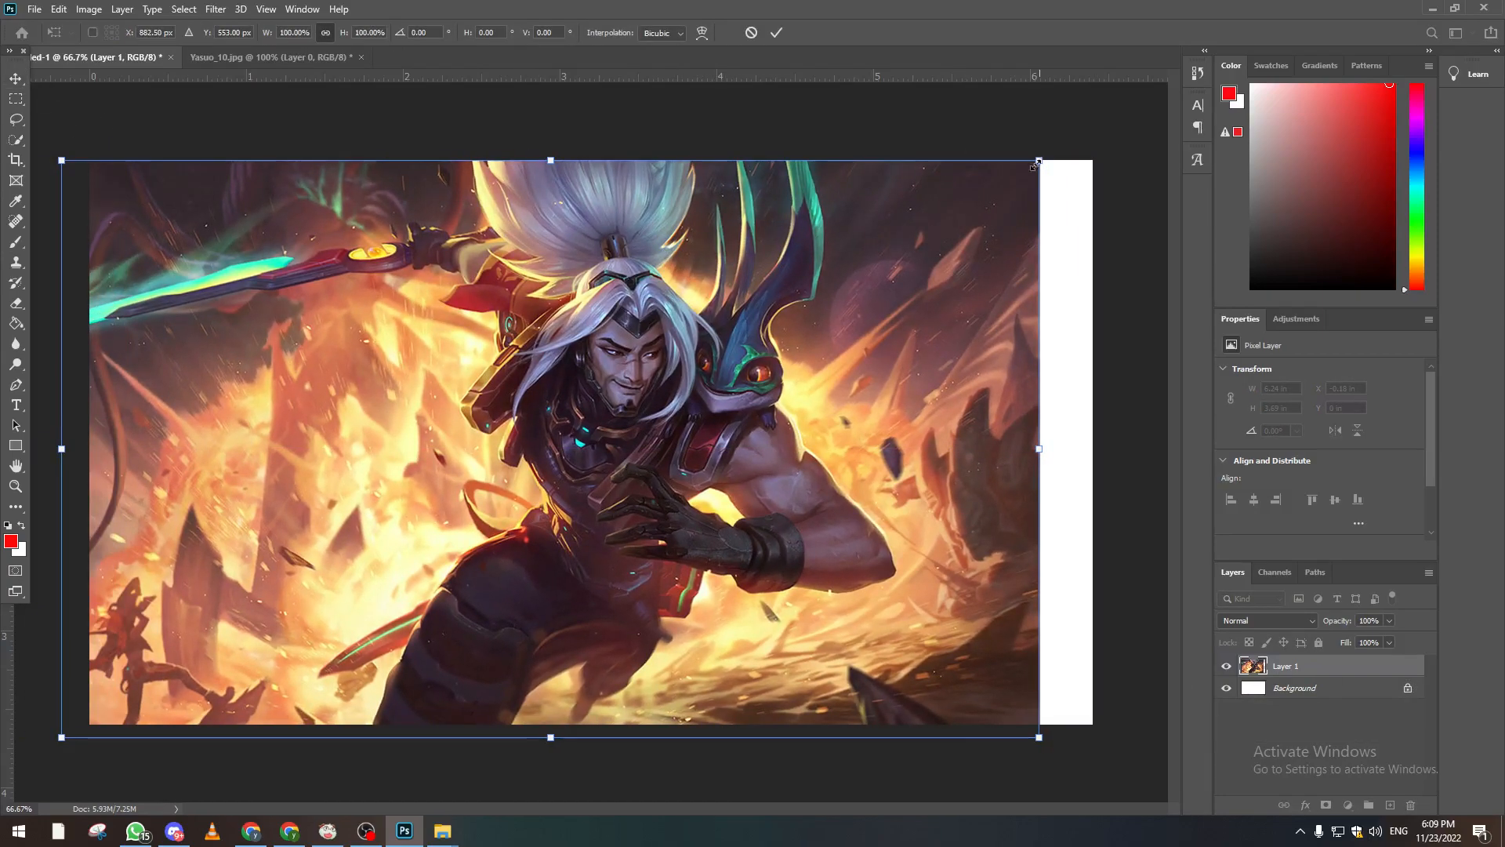
pyautogui.moveTo(1039, 160); pyautogui.dragTo(766, 320)
pyautogui.moveTo(535, 504); pyautogui.dragTo(656, 331)
pyautogui.press('Return')
pyautogui.hotkey('ctrl', 't')
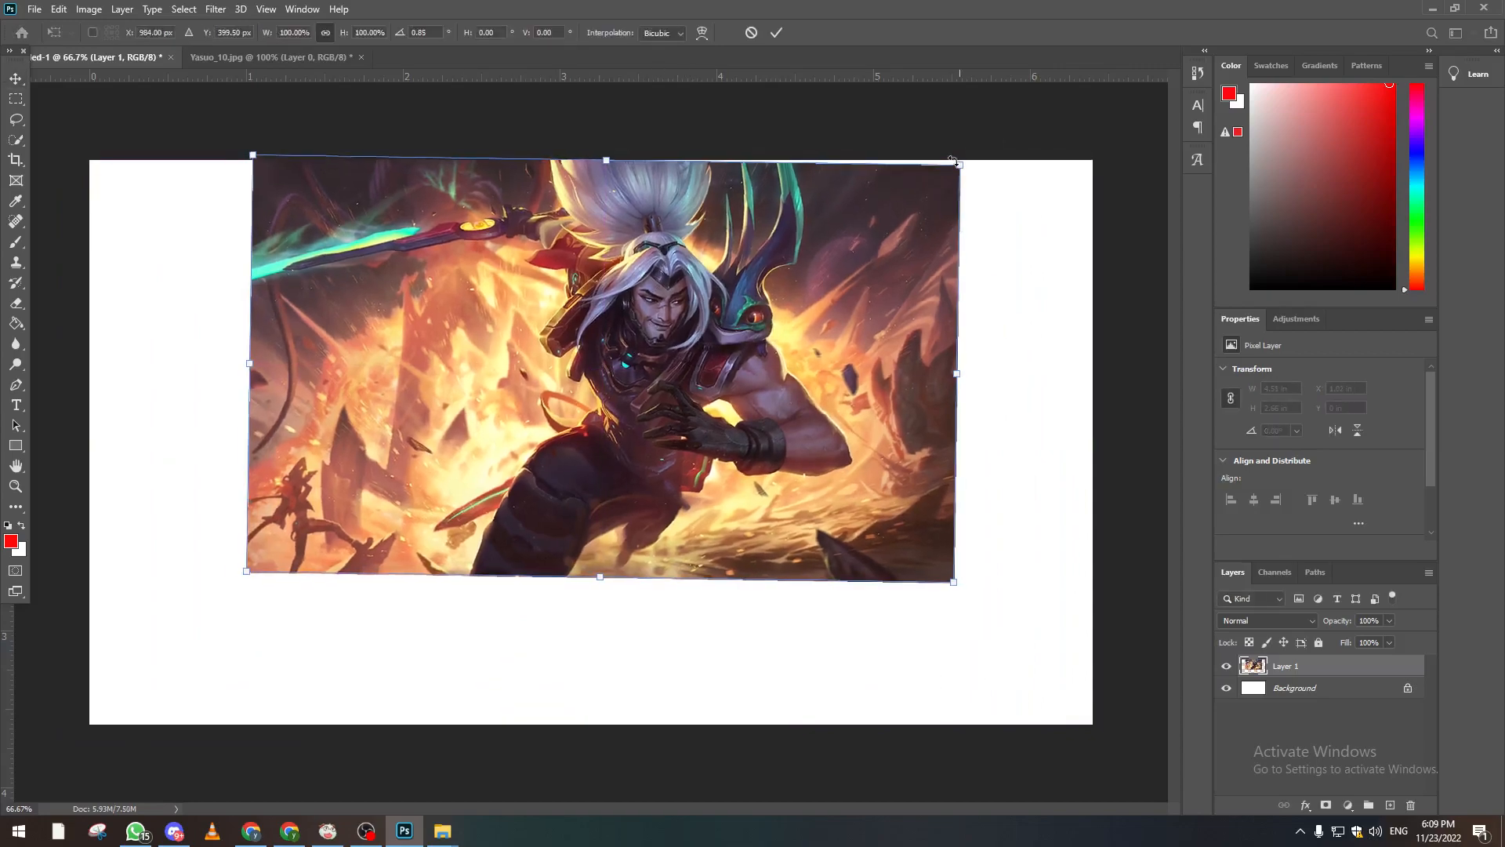
pyautogui.moveTo(962, 171); pyautogui.dragTo(865, 227)
pyautogui.press('Return')
pyautogui.moveTo(630, 381); pyautogui.dragTo(654, 350)
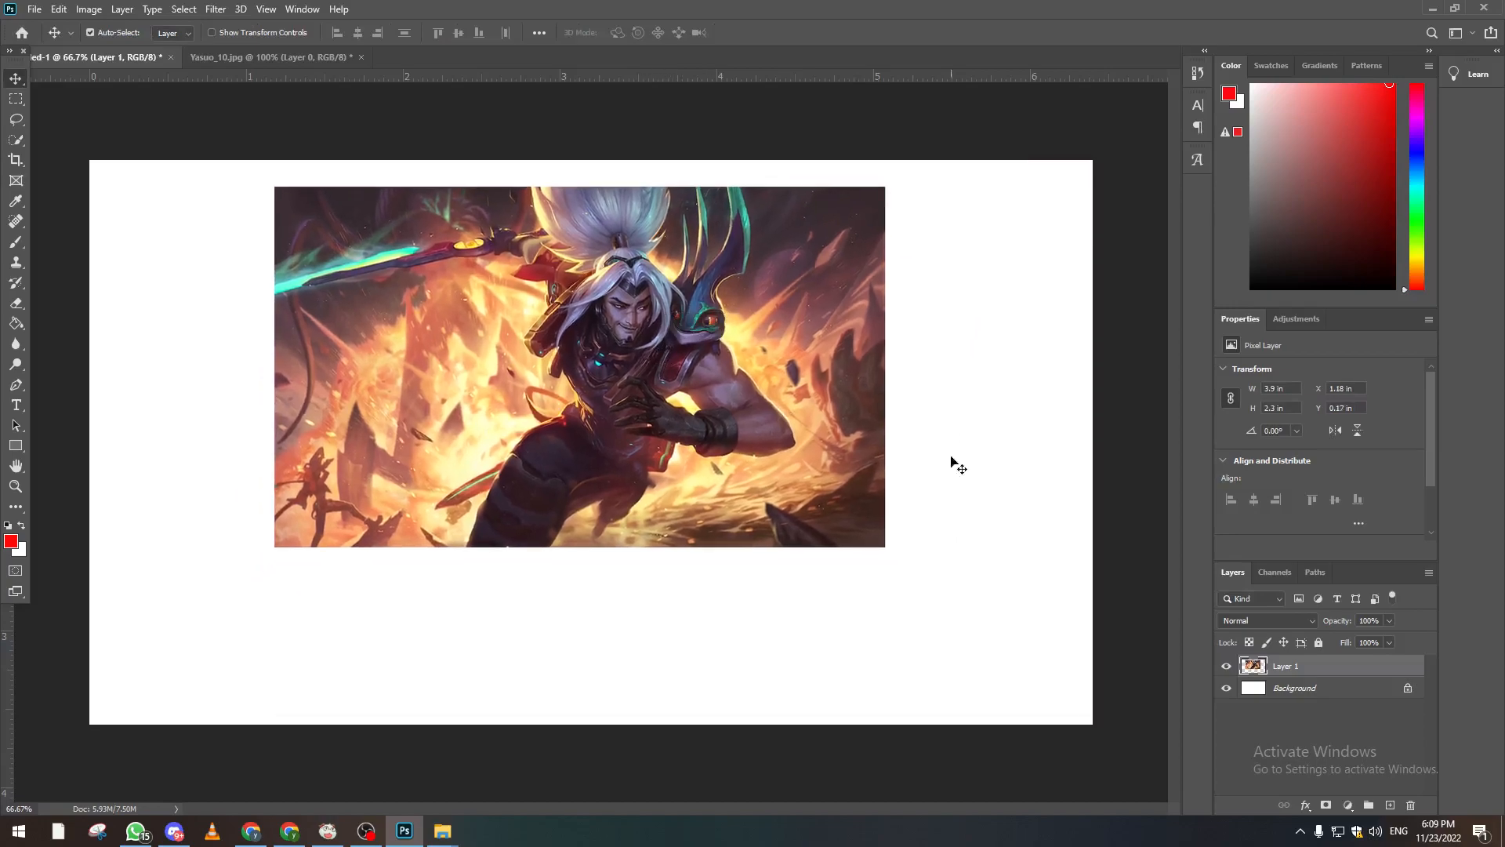
pyautogui.keyDown('alt'); pyautogui.click(1313, 666); pyautogui.keyUp('alt')
pyautogui.hotkey('ctrl', 'z')
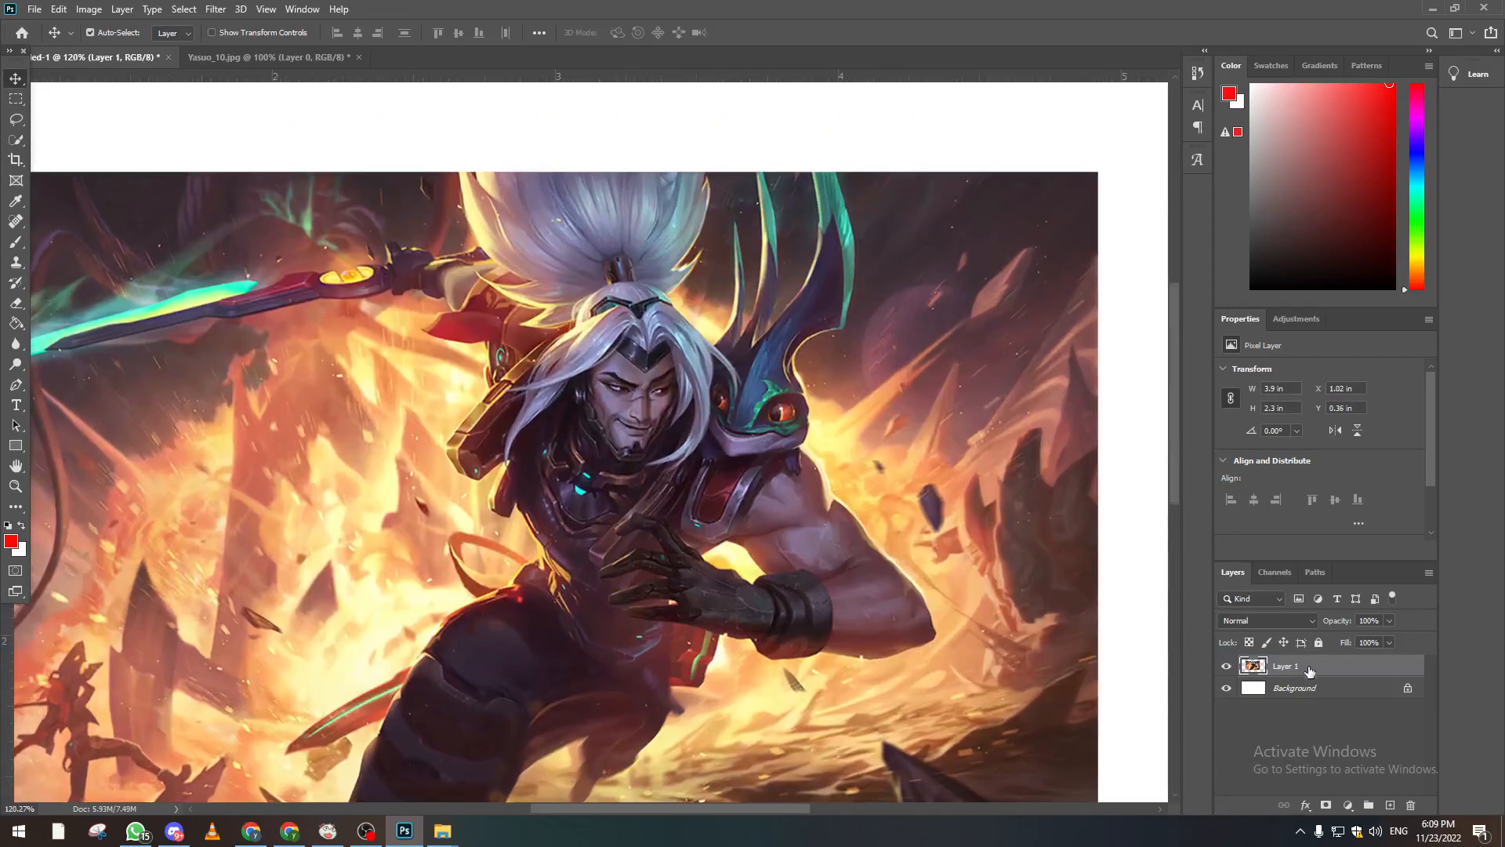
pyautogui.click(14, 469)
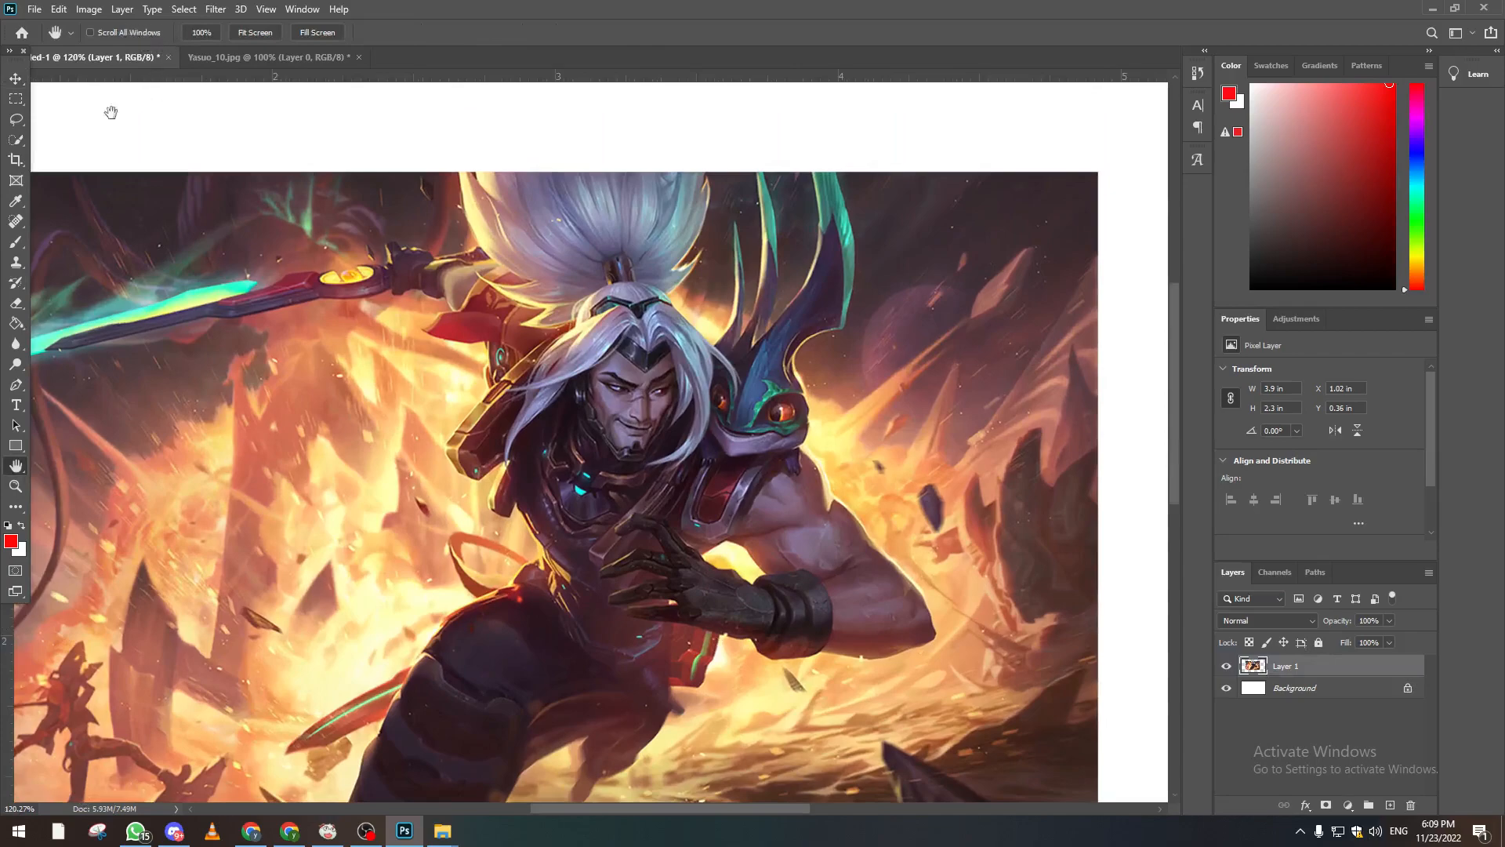
pyautogui.click(16, 486)
pyautogui.click(119, 33)
pyautogui.click(319, 346)
pyautogui.click(319, 346)
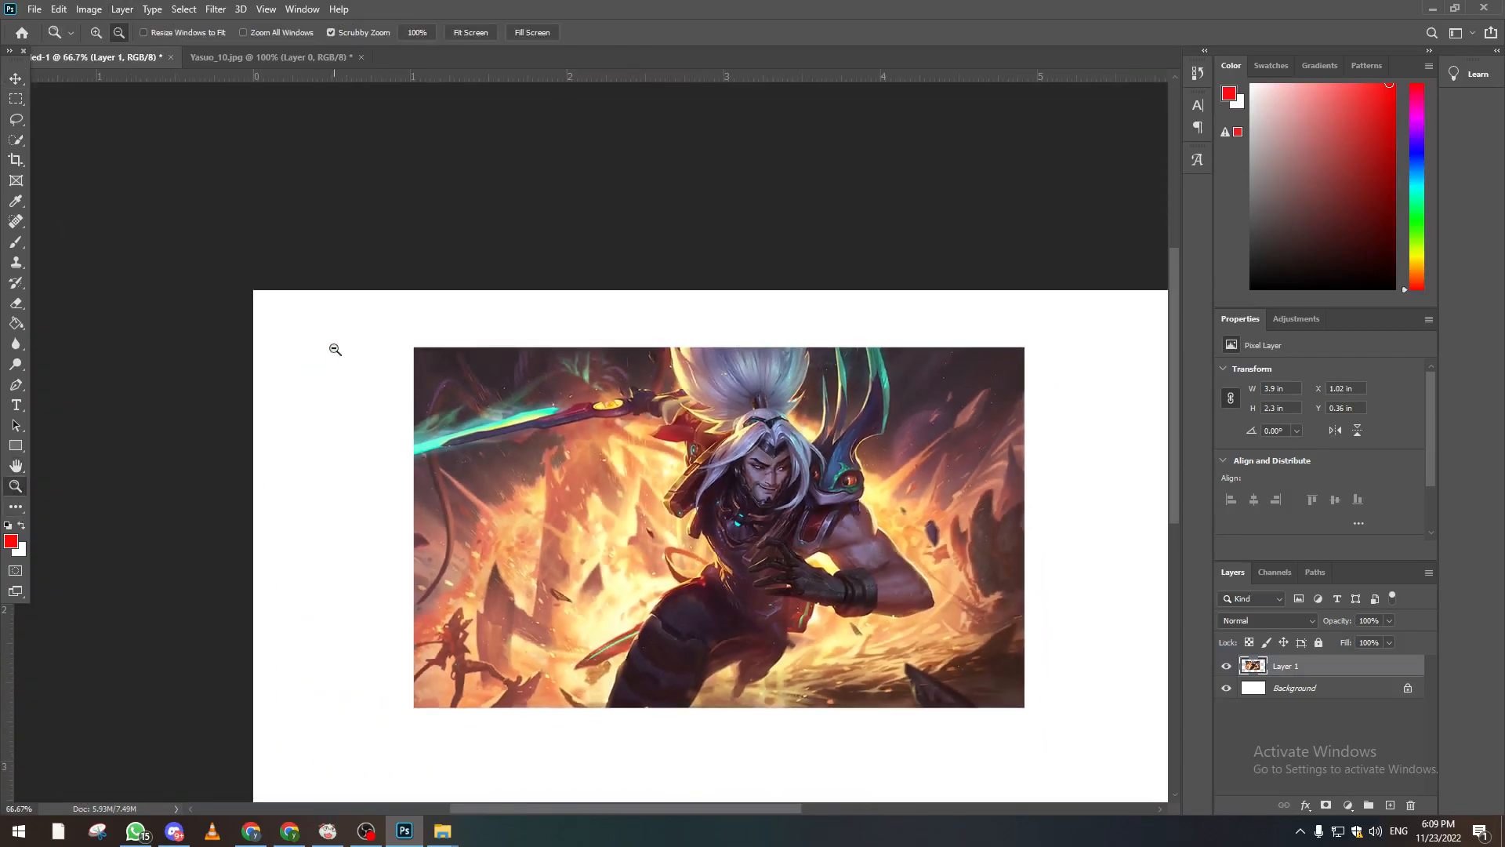
pyautogui.click(319, 345)
pyautogui.click(15, 78)
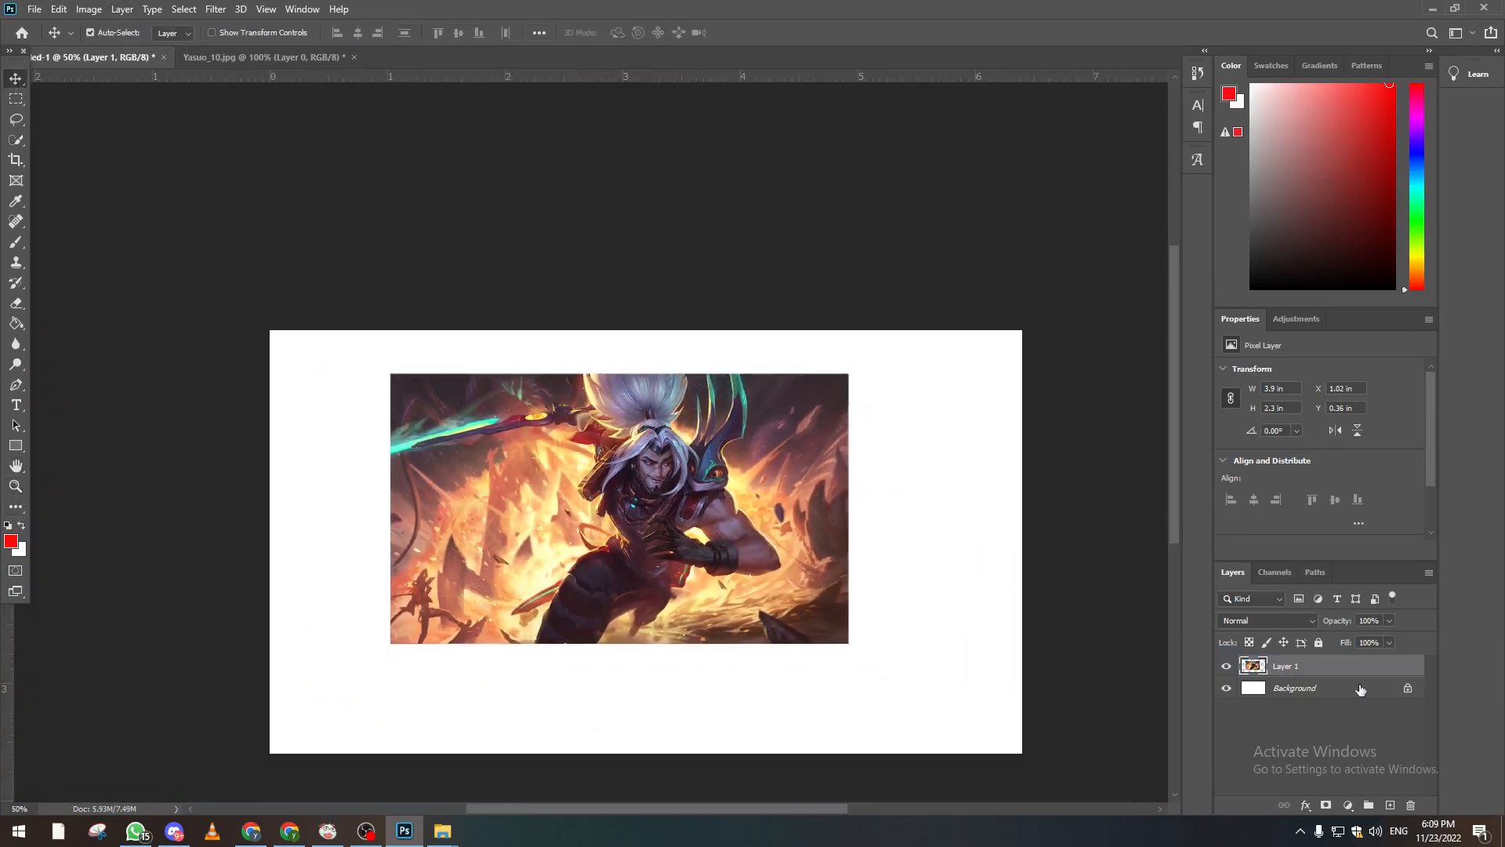
pyautogui.hotkey('ctrl', '0')
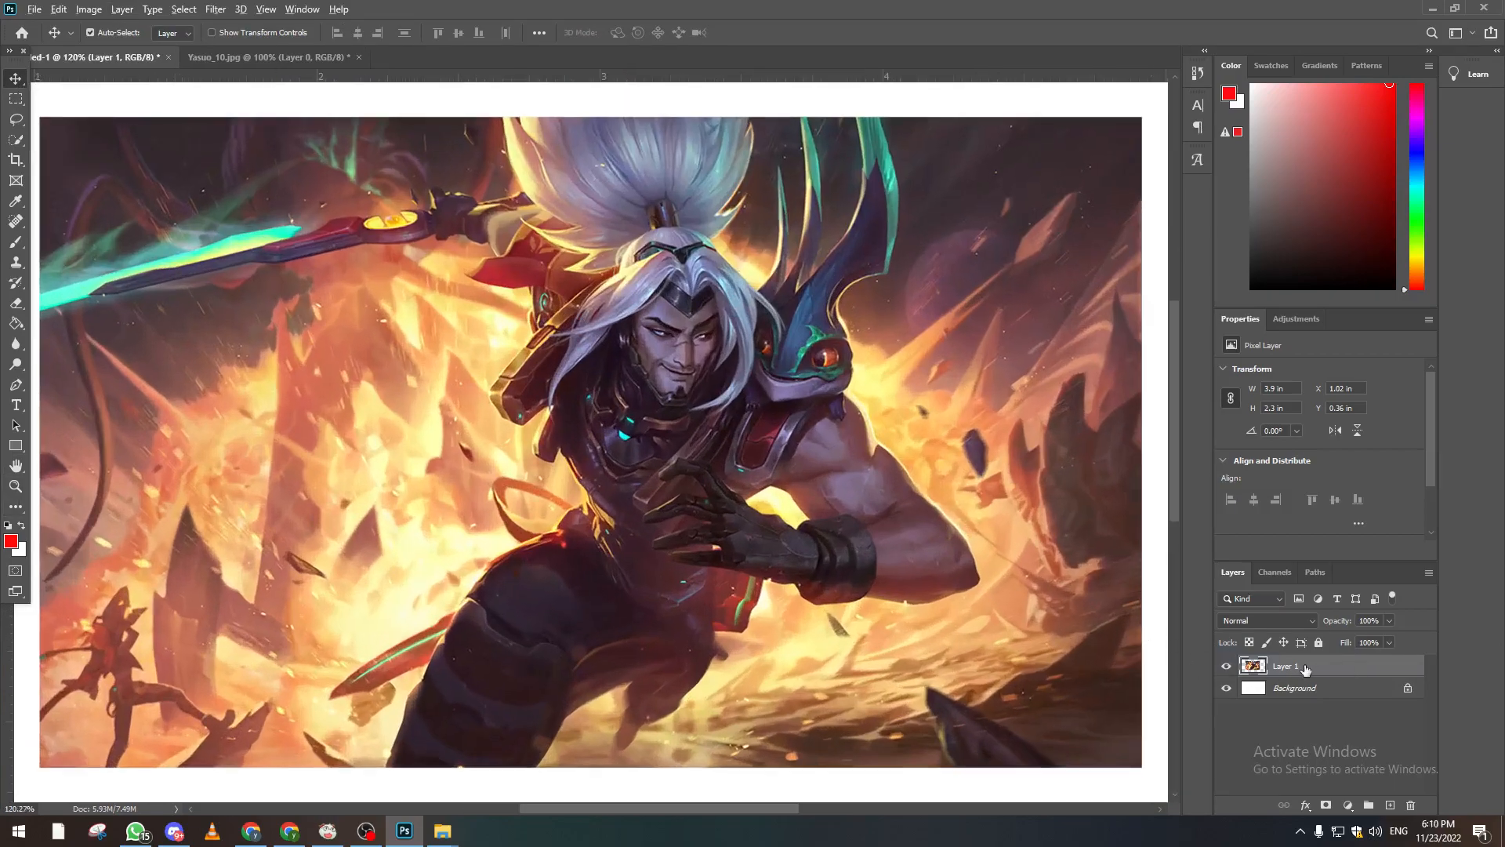
# Step: Duplicate Layer 1 and move the copy lower on the canvas, with the original shifted up above it
pyautogui.hotkey('ctrl', 'j')
pyautogui.click(16, 487)
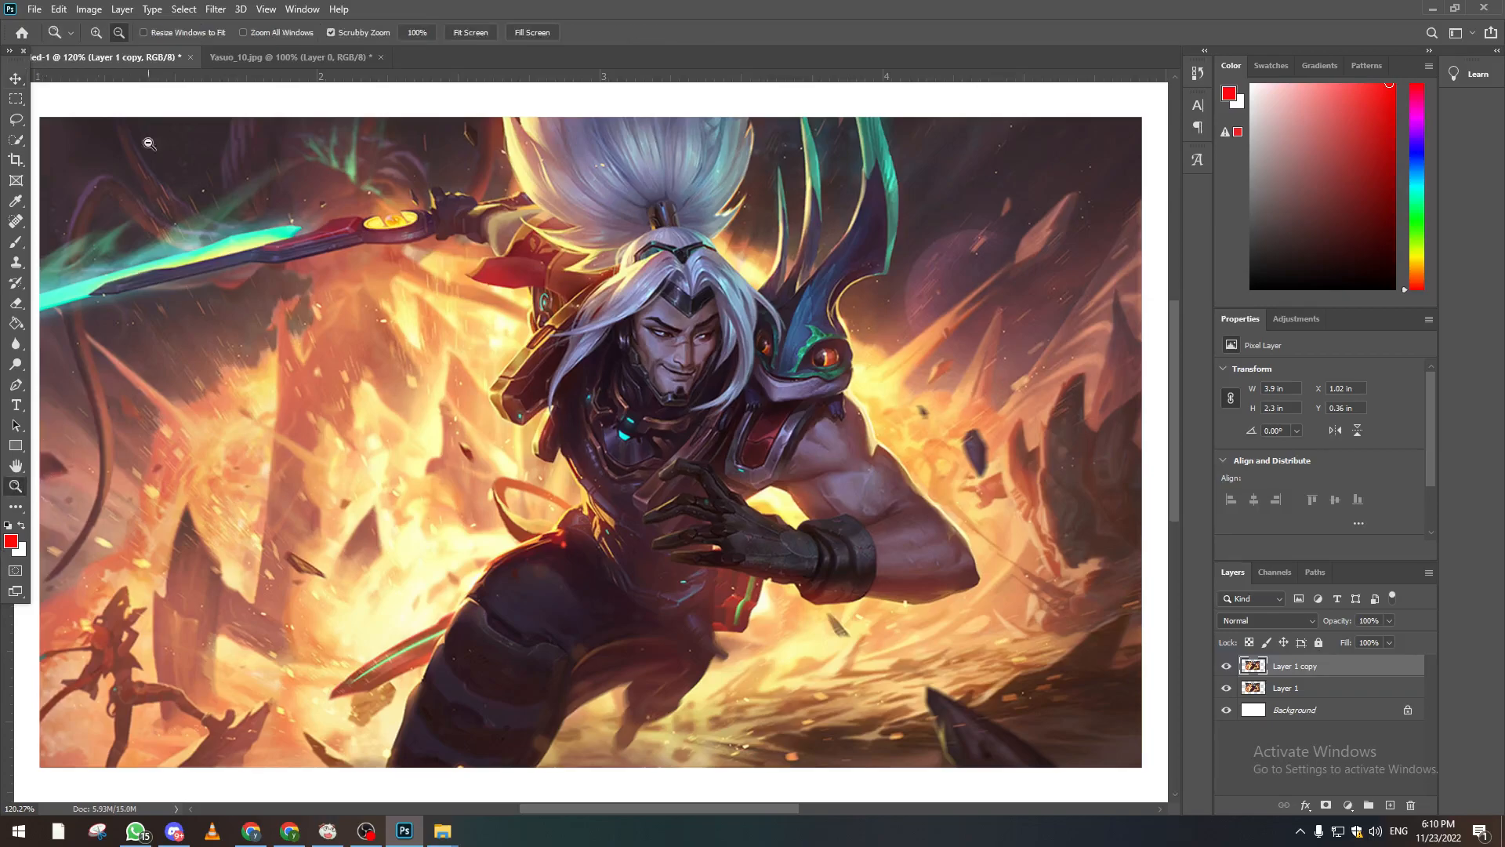
pyautogui.click(339, 280)
pyautogui.click(339, 280)
pyautogui.click(729, 444)
pyautogui.click(15, 78)
pyautogui.moveTo(472, 464); pyautogui.dragTo(472, 533)
pyautogui.moveTo(574, 417); pyautogui.dragTo(612, 387)
pyautogui.moveTo(506, 567); pyautogui.dragTo(505, 582)
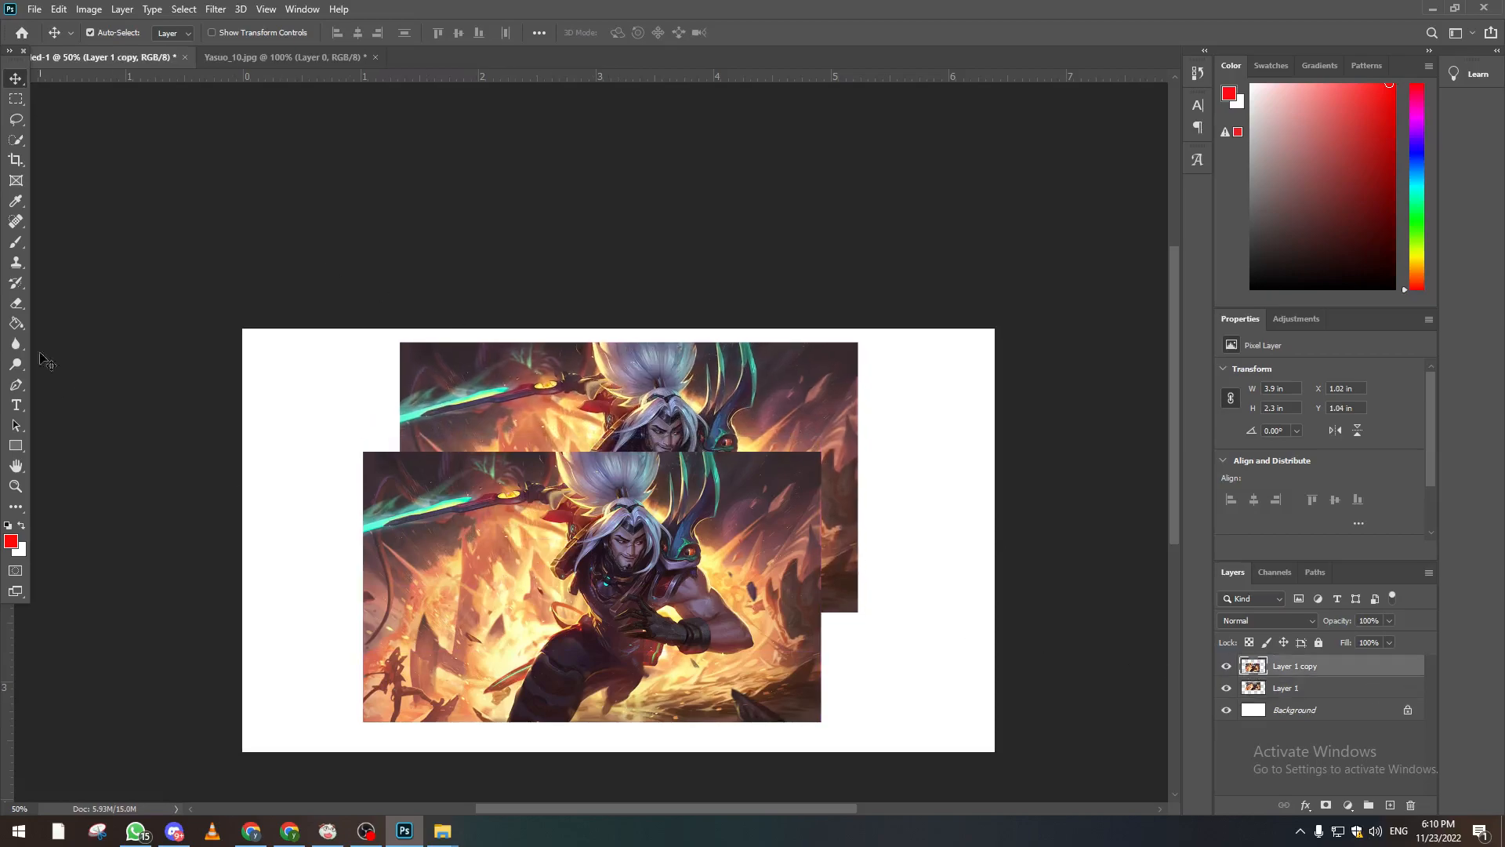
# Step: Rotate the duplicate 180° and scale it down to about 74% near the lower edge of the canvas
pyautogui.click(59, 10)
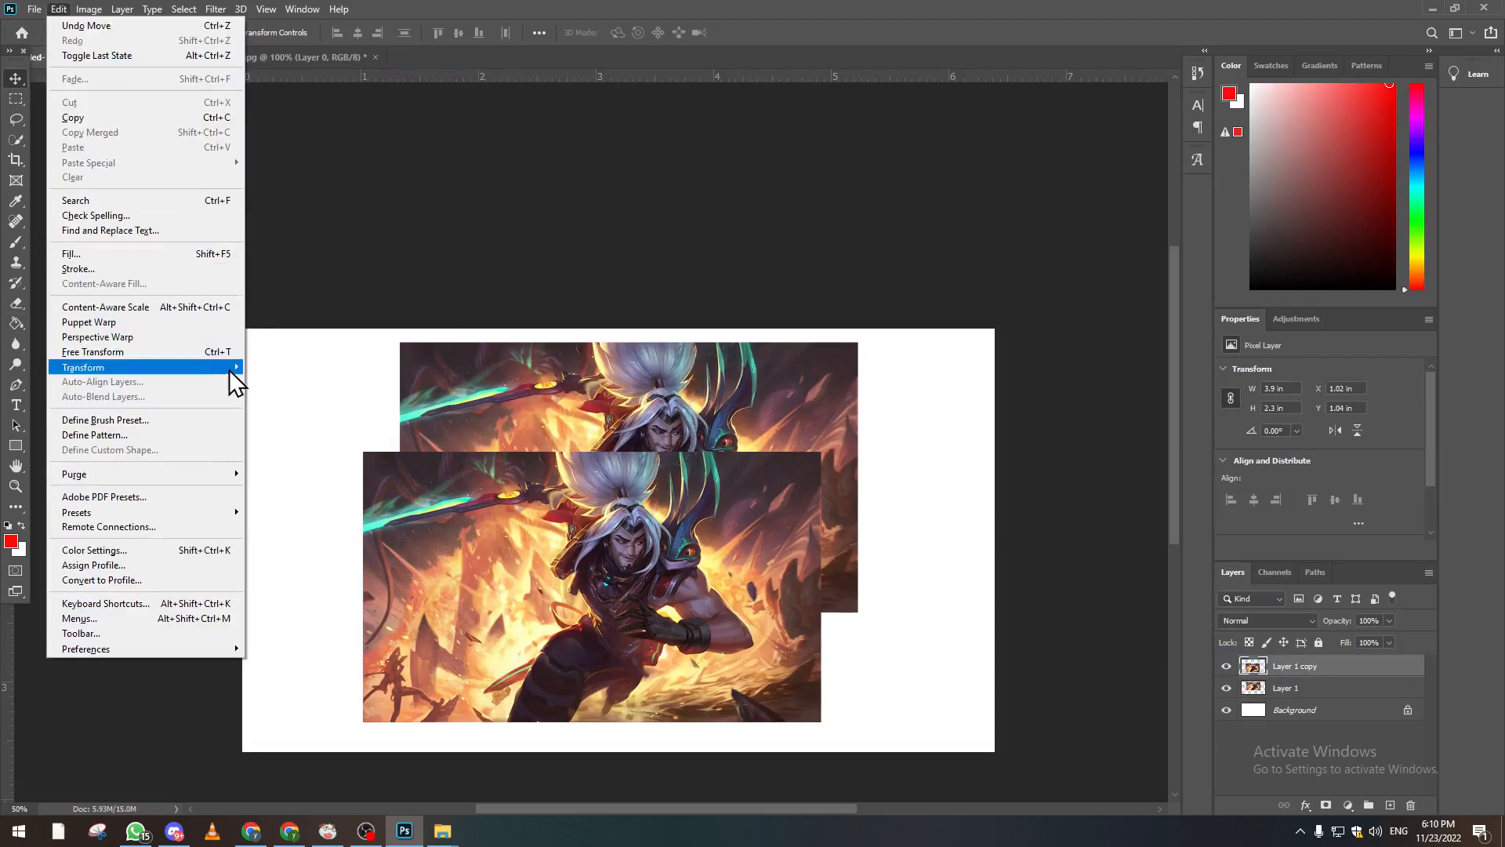
pyautogui.moveTo(224, 369)
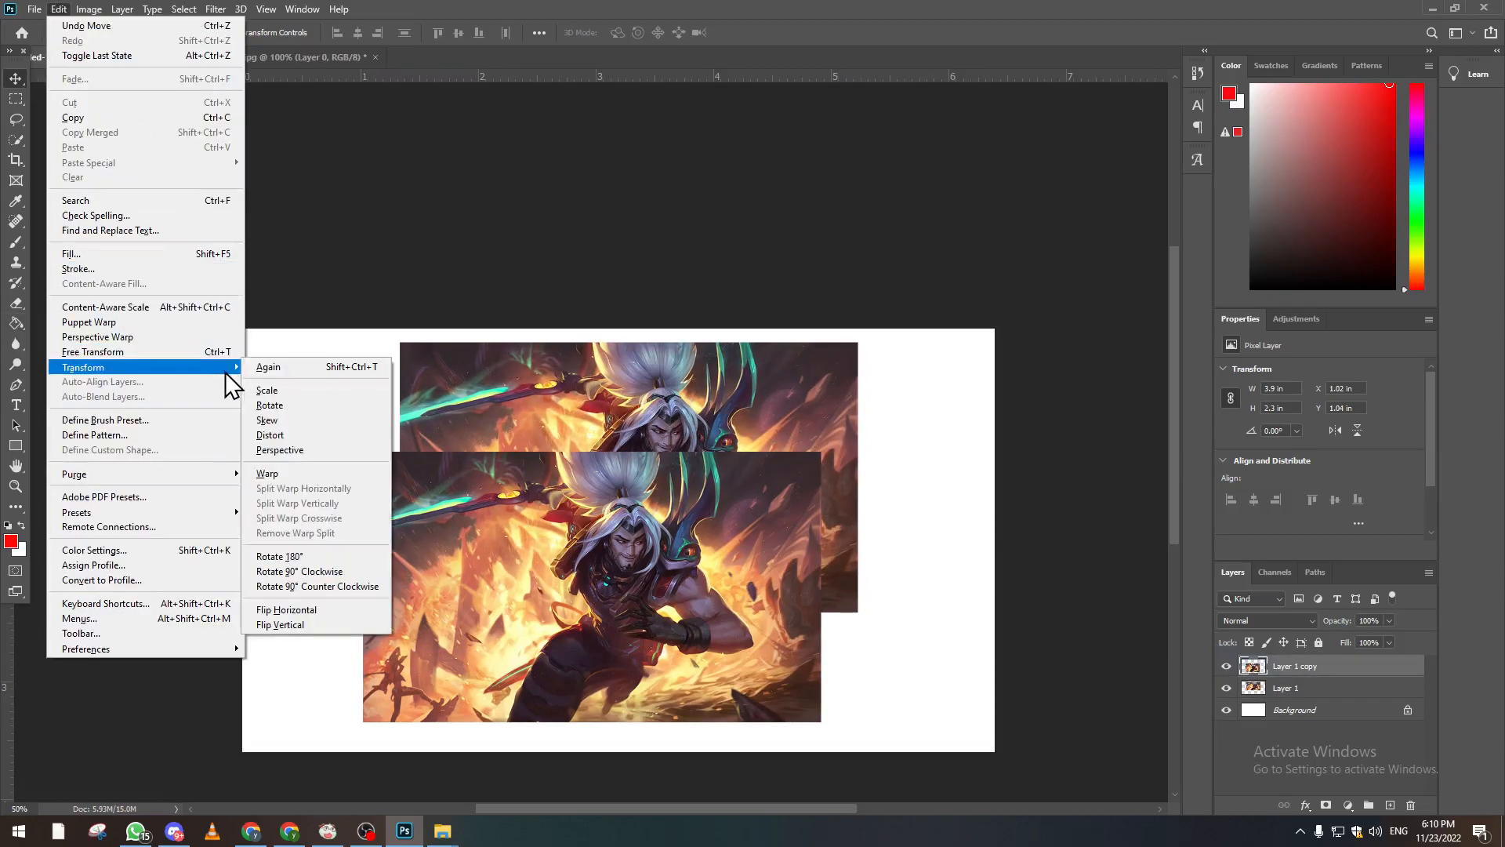
pyautogui.click(288, 559)
pyautogui.moveTo(504, 573); pyautogui.dragTo(523, 598)
pyautogui.hotkey('ctrl', 't')
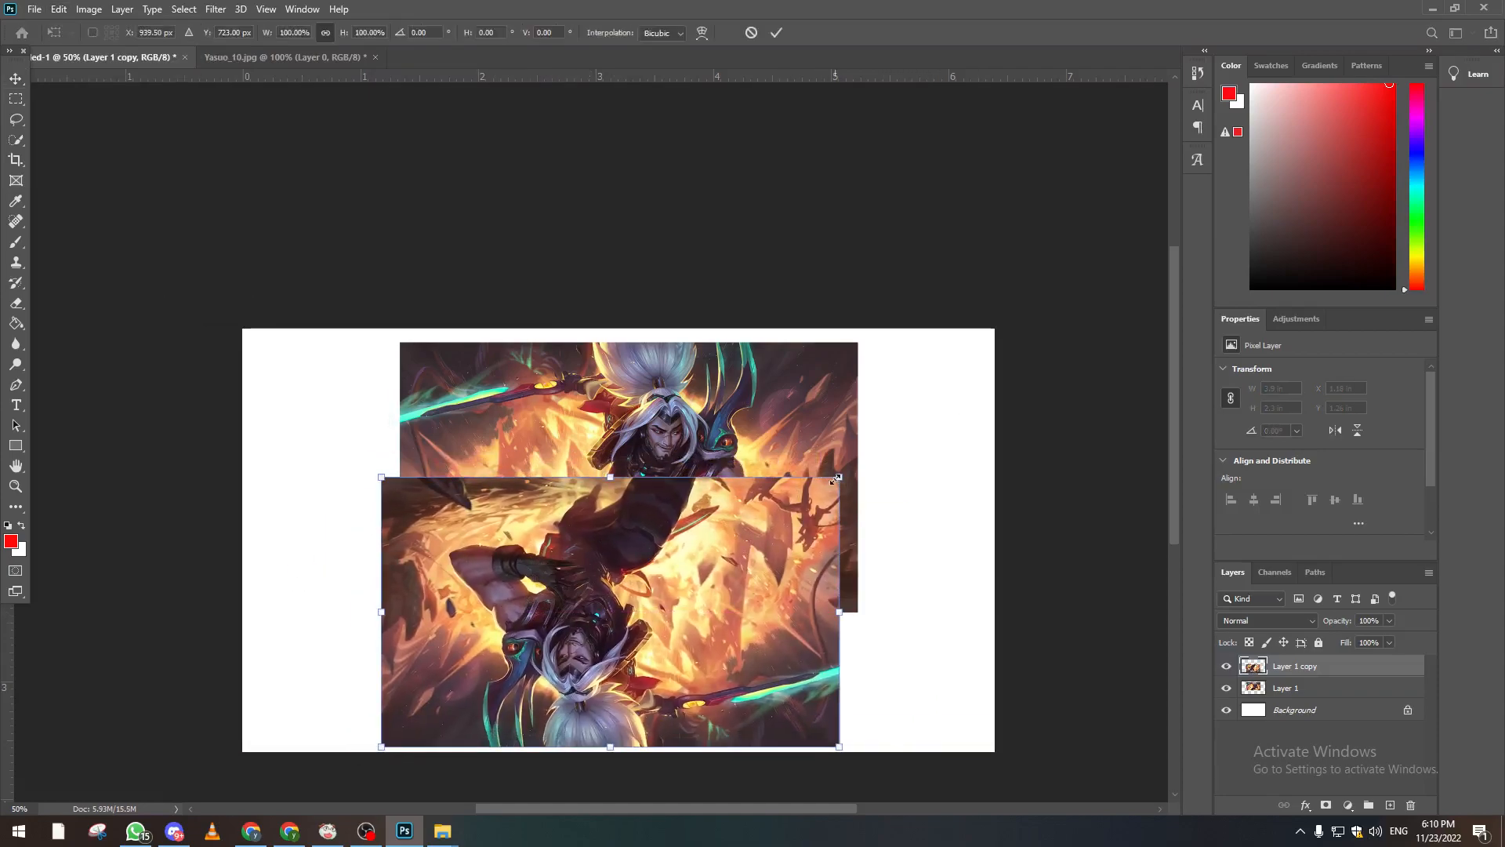
pyautogui.moveTo(839, 477); pyautogui.dragTo(721, 548)
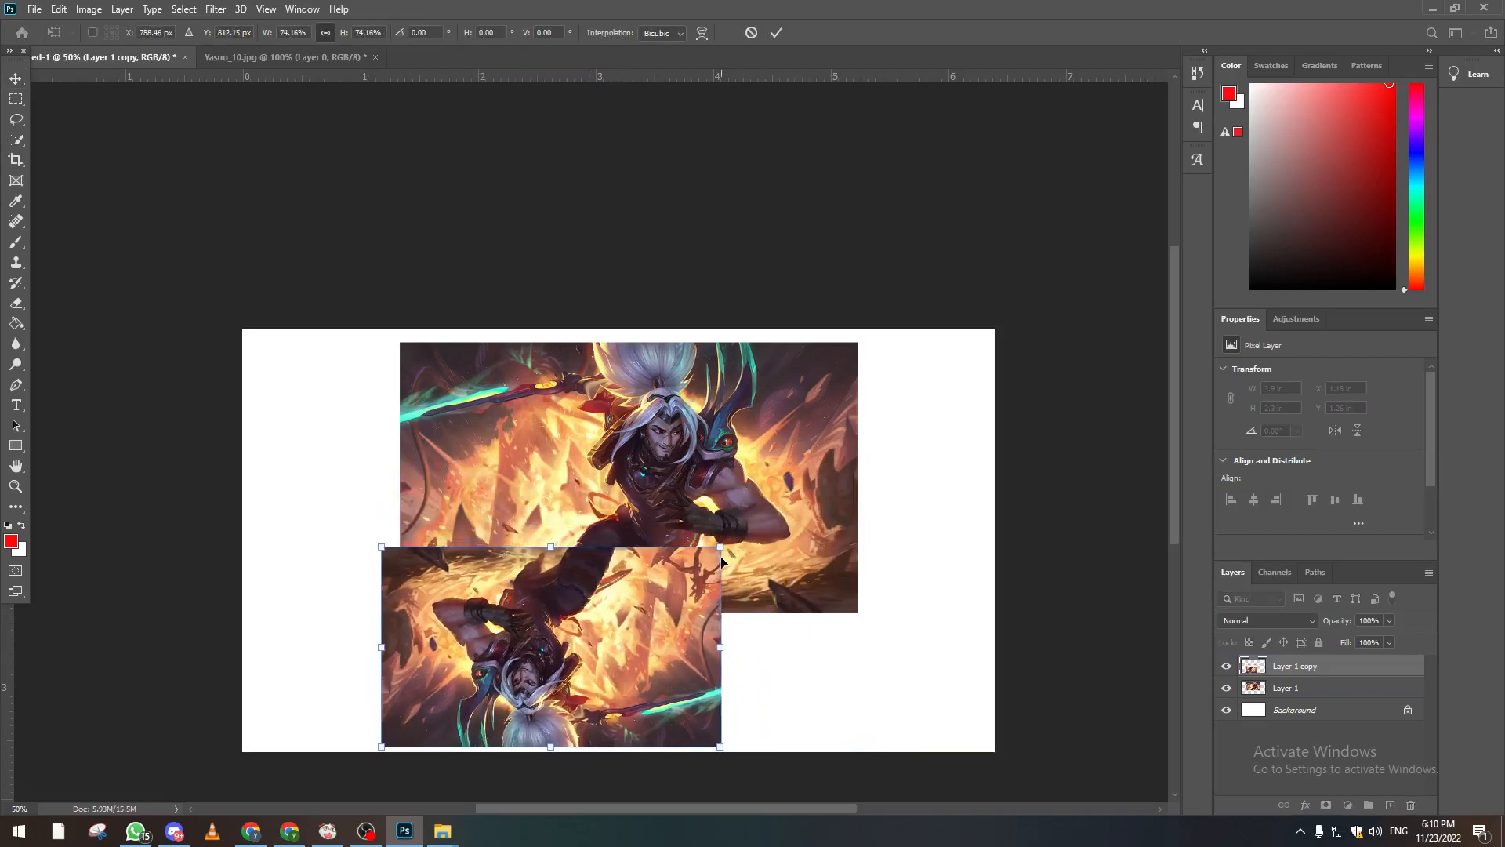
pyautogui.press('Return')
# Step: Scale the original image down to the rotated copy's width and stack the two edge to edge, original above
pyautogui.click(710, 502)
pyautogui.hotkey('ctrl', 't')
pyautogui.moveTo(857, 342); pyautogui.dragTo(715, 384)
pyautogui.moveTo(675, 457); pyautogui.dragTo(656, 441)
pyautogui.moveTo(696, 553); pyautogui.dragTo(721, 568)
pyautogui.press('Return')
pyautogui.moveTo(639, 495); pyautogui.dragTo(636, 463)
pyautogui.moveTo(620, 566); pyautogui.dragTo(621, 559)
# Step: Lower the rotated copy's layer opacity to 80%
pyautogui.click(1389, 642)
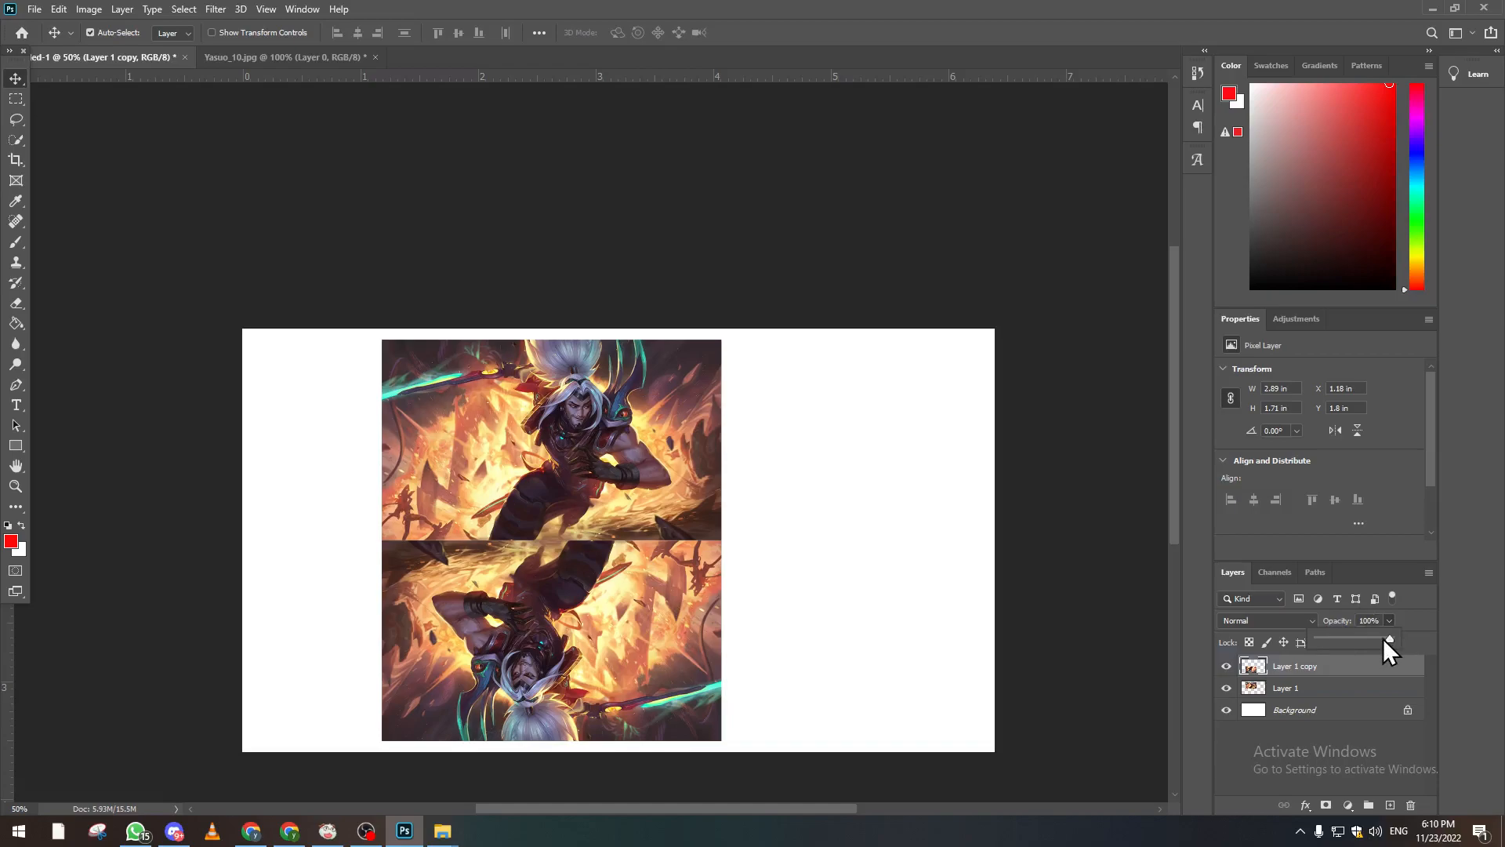
pyautogui.moveTo(1385, 638); pyautogui.dragTo(1377, 638)
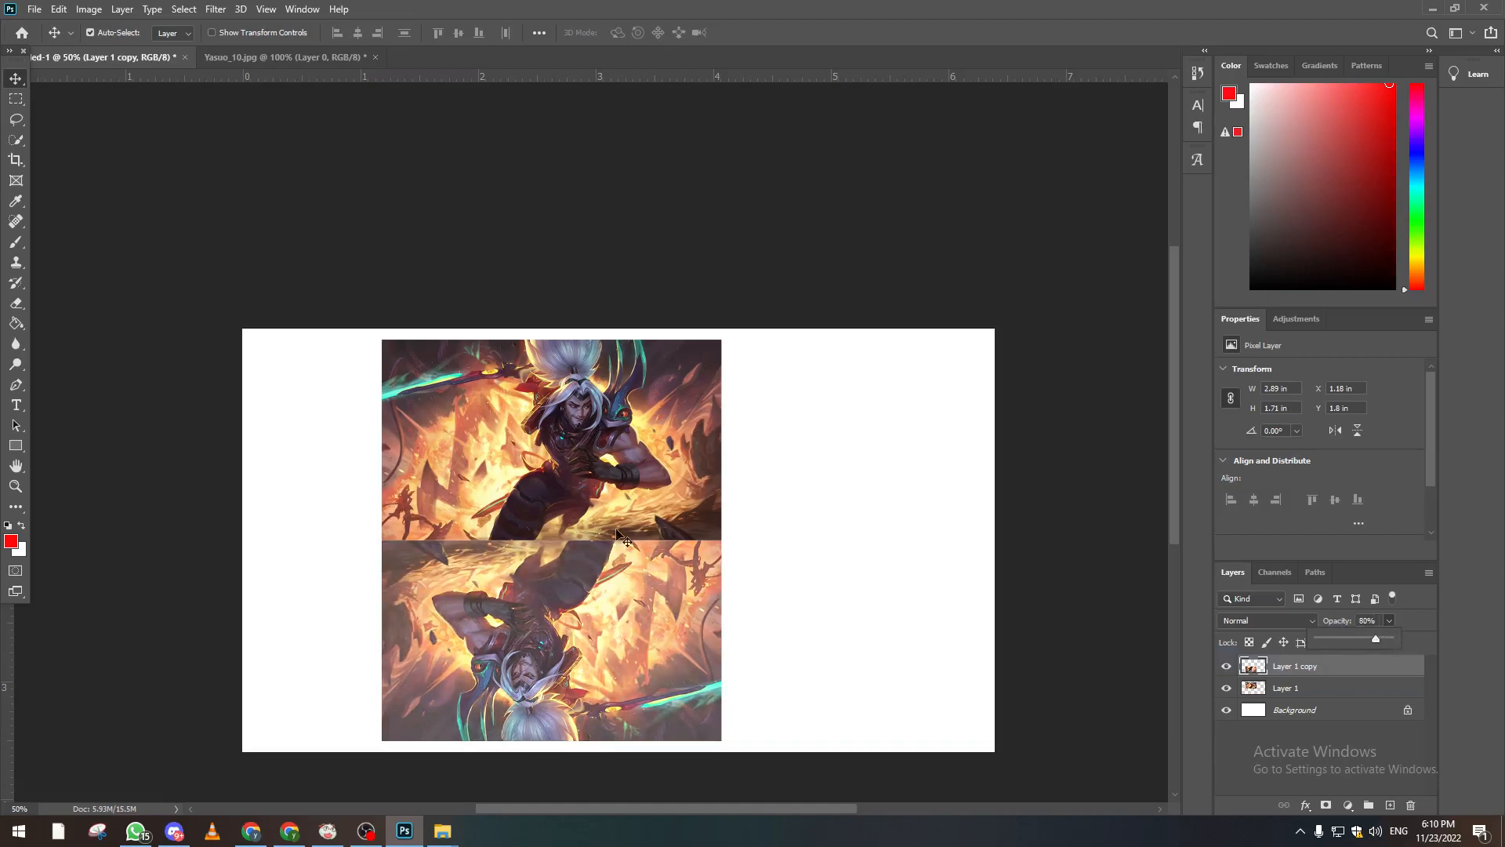
# Step: Fade the lower, left and right edges of the rotated copy on Layer 1 copy with a large soft Eraser
pyautogui.click(263, 293)
pyautogui.click(16, 304)
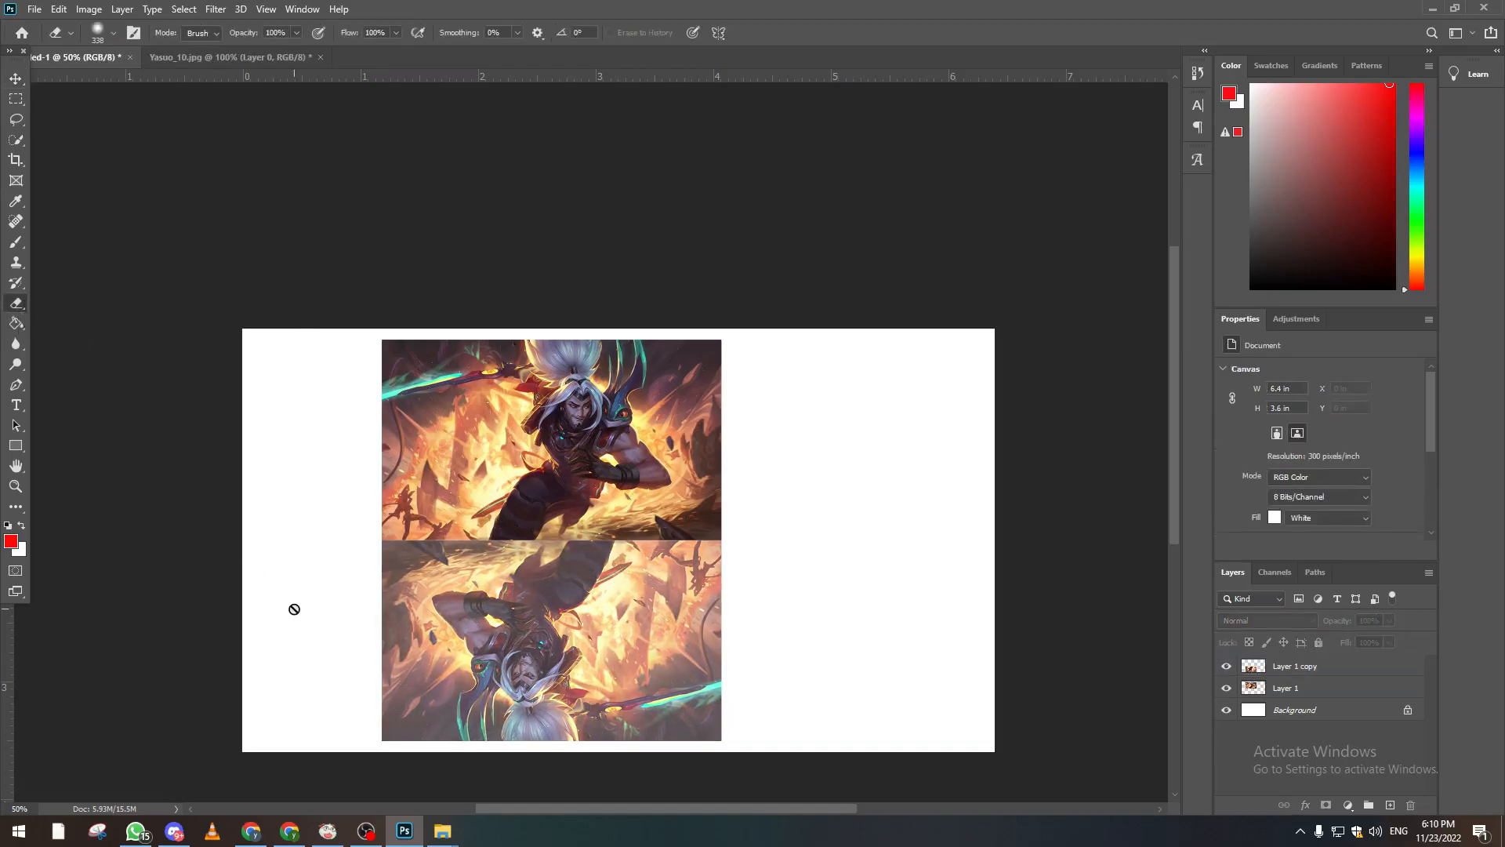
pyautogui.click(1329, 664)
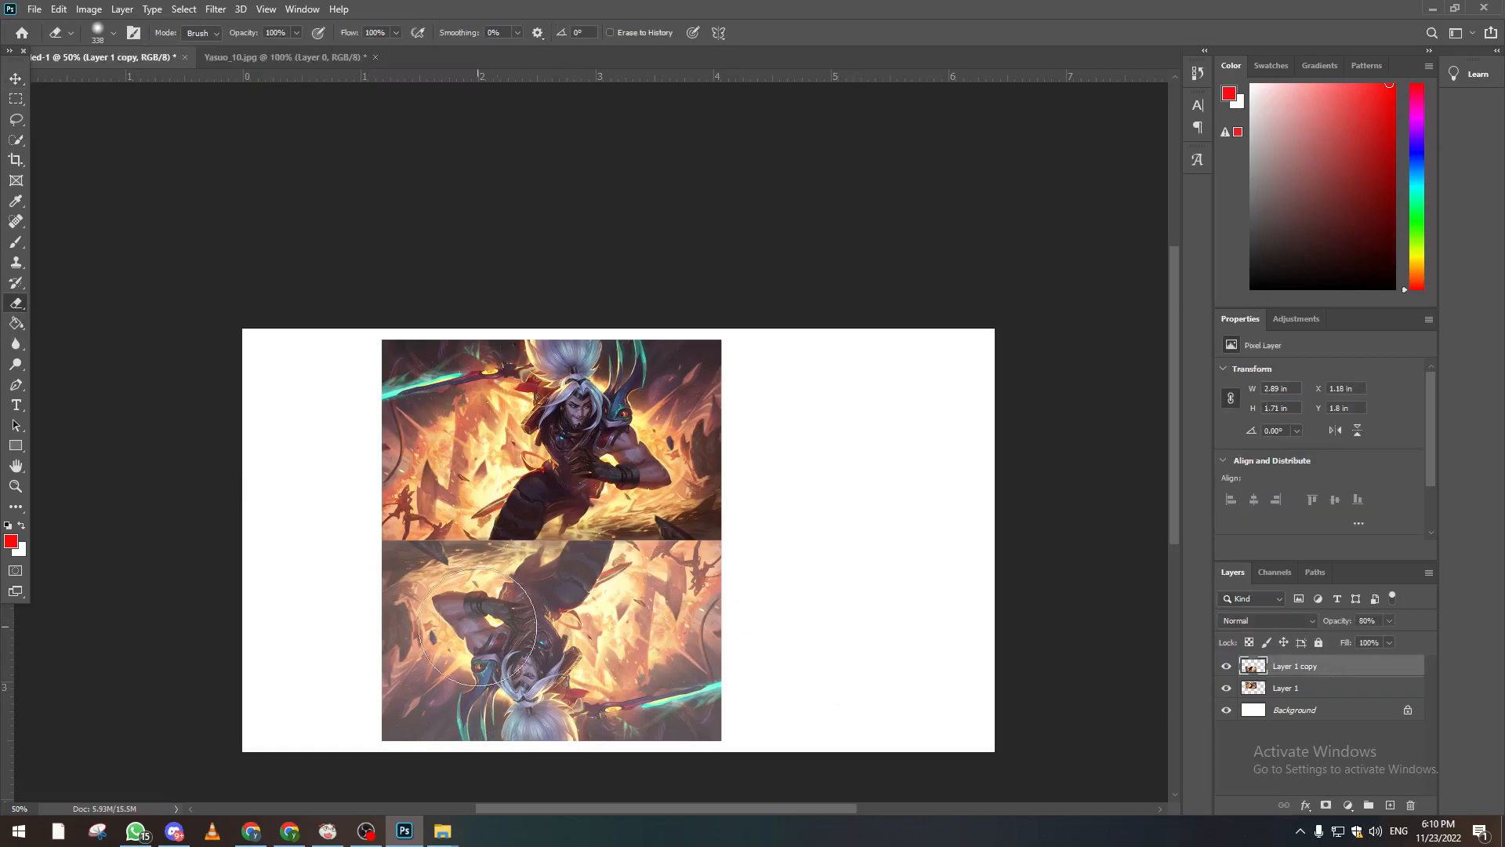
pyautogui.moveTo(344, 750)
pyautogui.mouseDown()
pyautogui.moveTo(378, 774)
pyautogui.moveTo(316, 737)
pyautogui.moveTo(421, 777)
pyautogui.moveTo(640, 787)
pyautogui.moveTo(822, 738)
pyautogui.moveTo(640, 812)
pyautogui.moveTo(887, 719)
pyautogui.moveTo(549, 820)
pyautogui.moveTo(578, 806)
pyautogui.moveTo(435, 816)
pyautogui.moveTo(698, 781)
pyautogui.moveTo(341, 792)
pyautogui.moveTo(550, 790)
pyautogui.moveTo(308, 711)
pyautogui.moveTo(313, 636)
pyautogui.mouseUp()
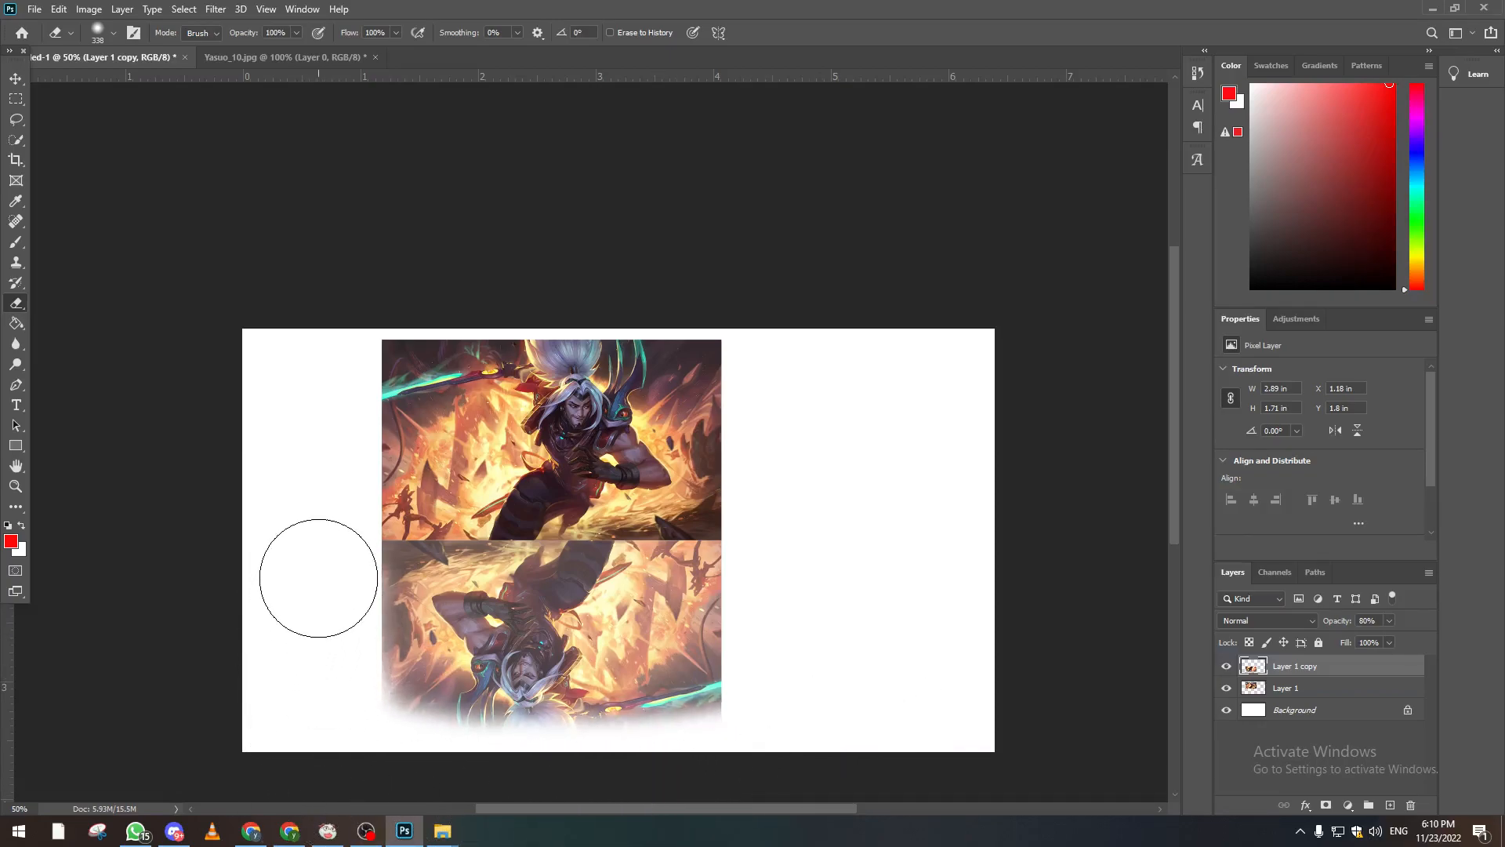
pyautogui.moveTo(777, 604)
pyautogui.mouseDown()
pyautogui.moveTo(782, 695)
pyautogui.moveTo(784, 574)
pyautogui.mouseUp()
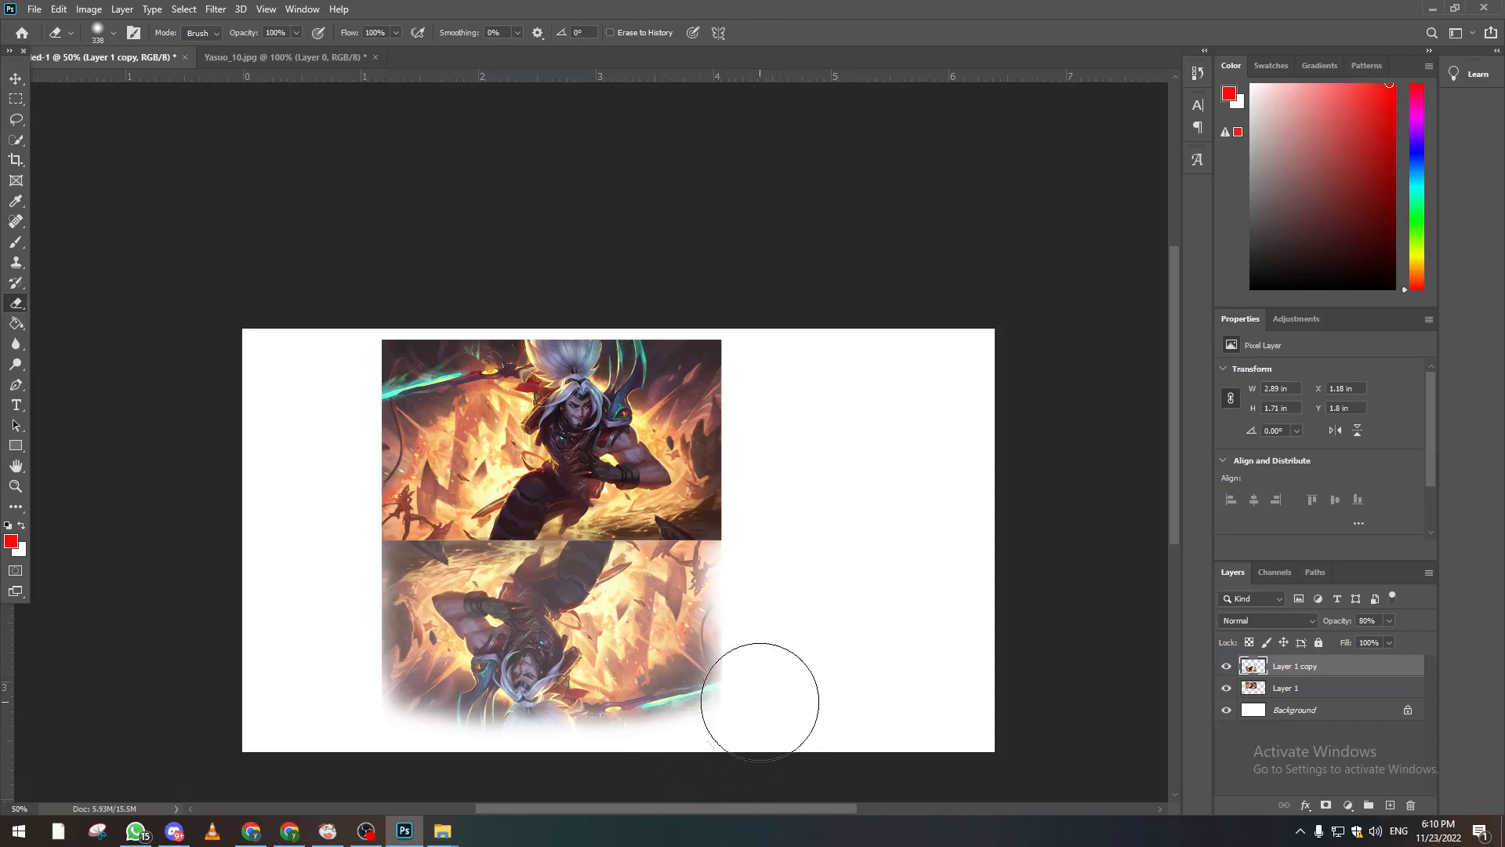
pyautogui.click(14, 77)
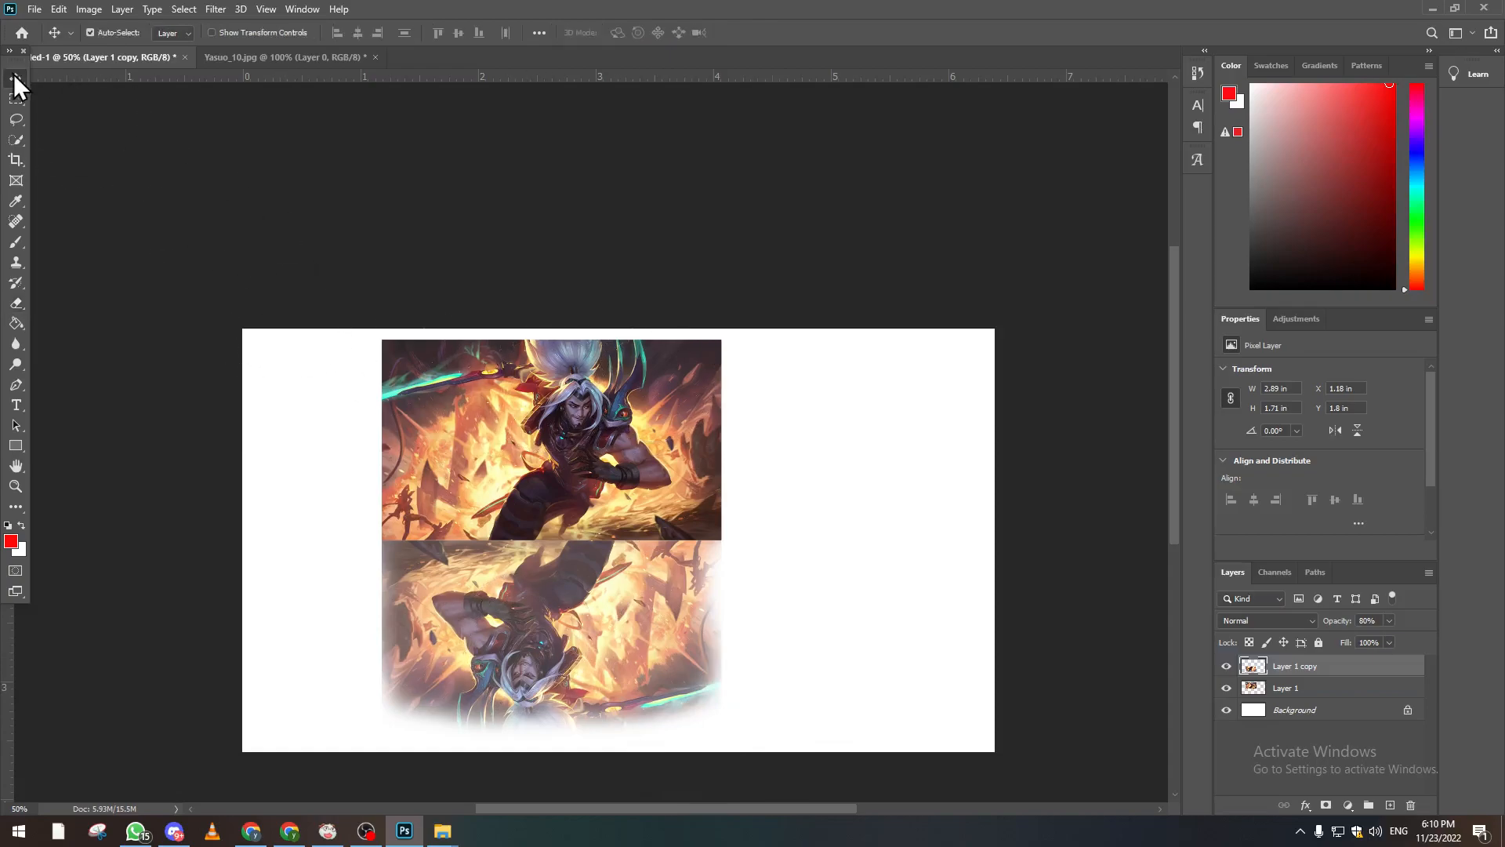
pyautogui.click(1348, 806)
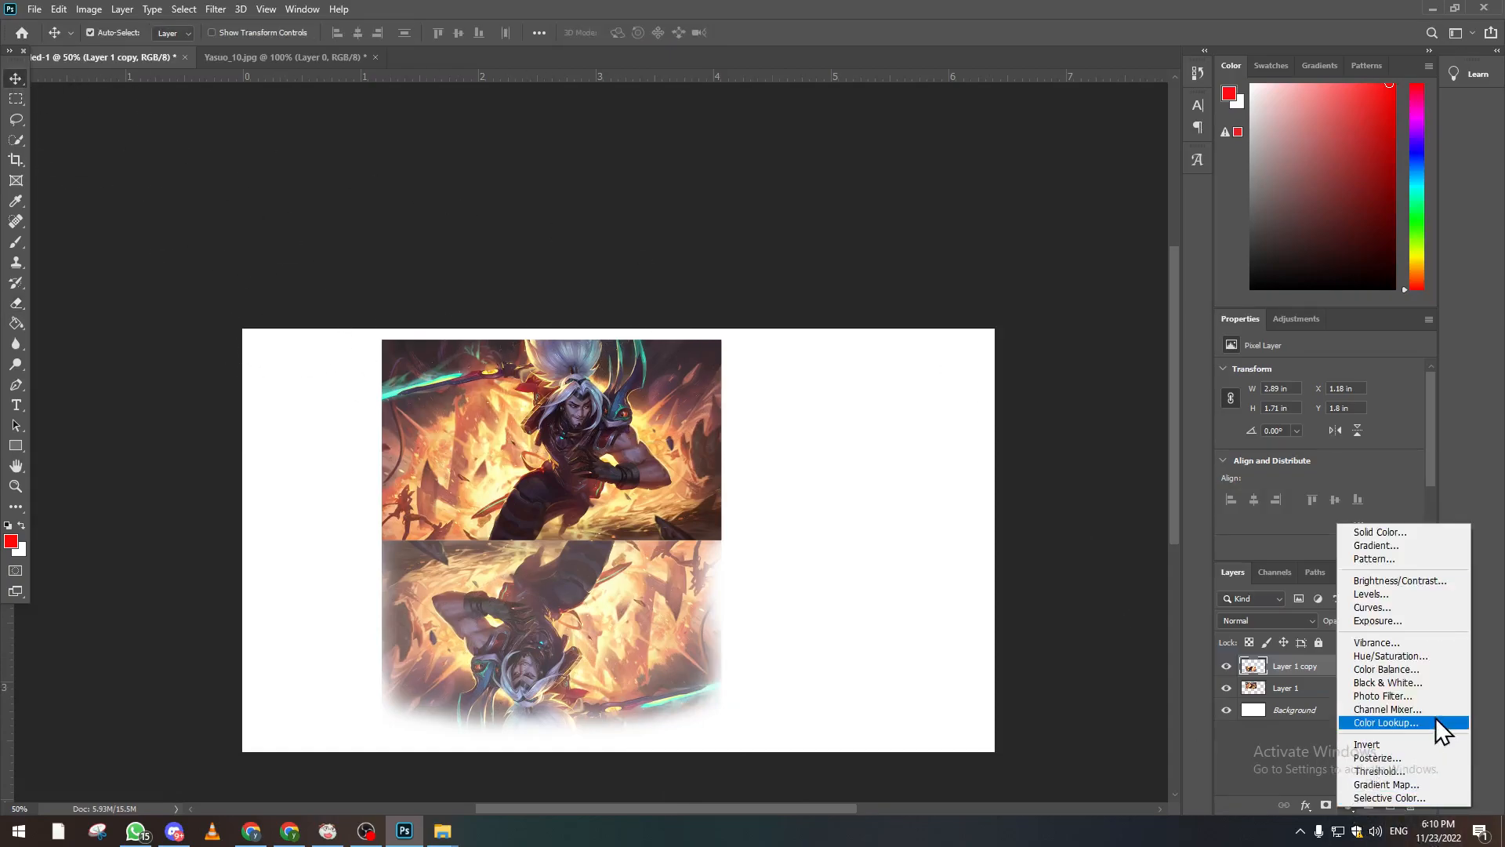
pyautogui.click(1391, 670)
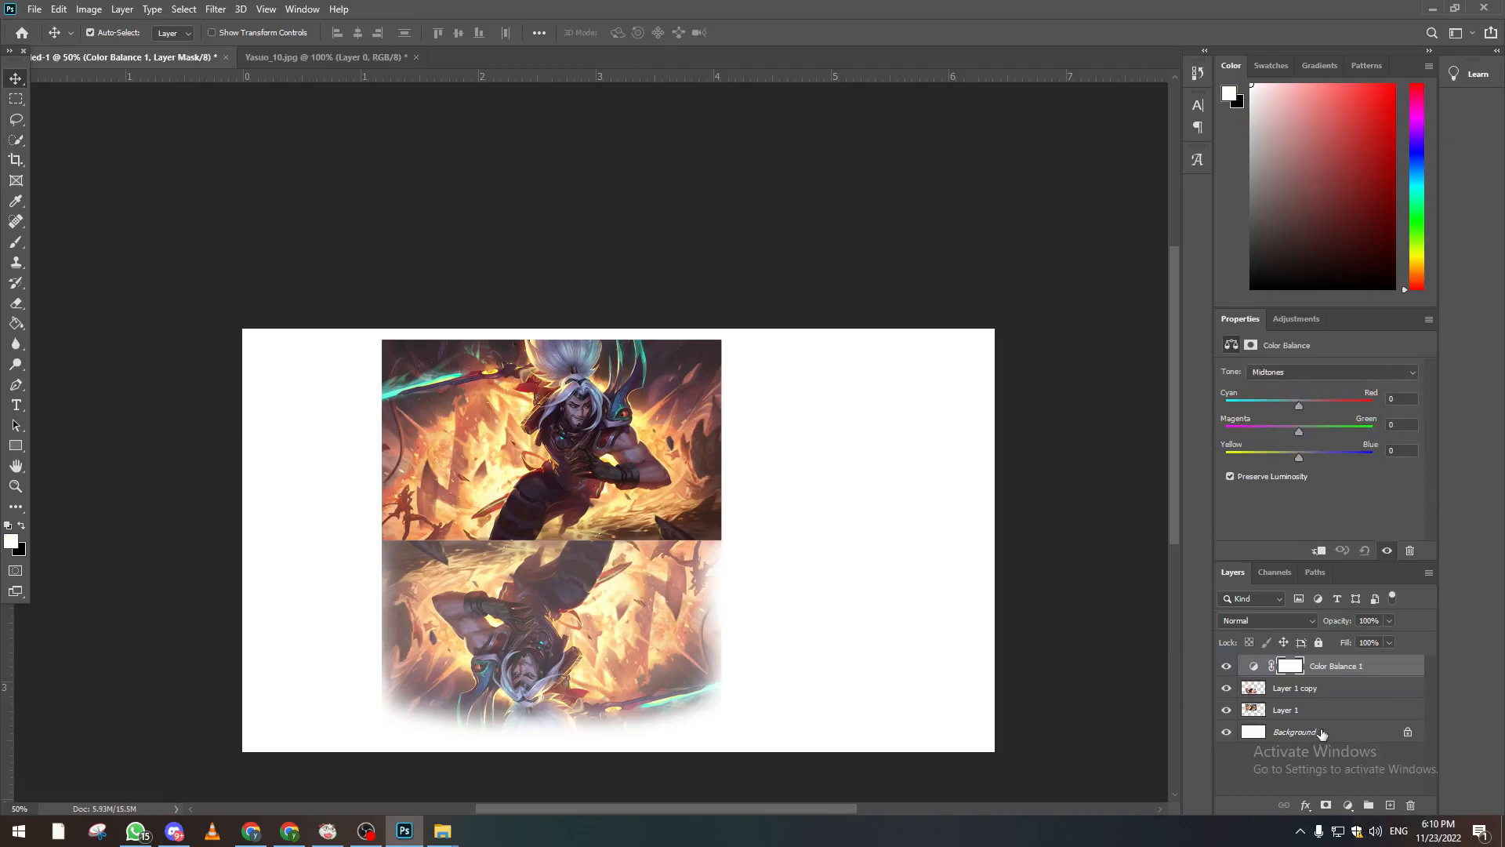
pyautogui.click(1254, 666)
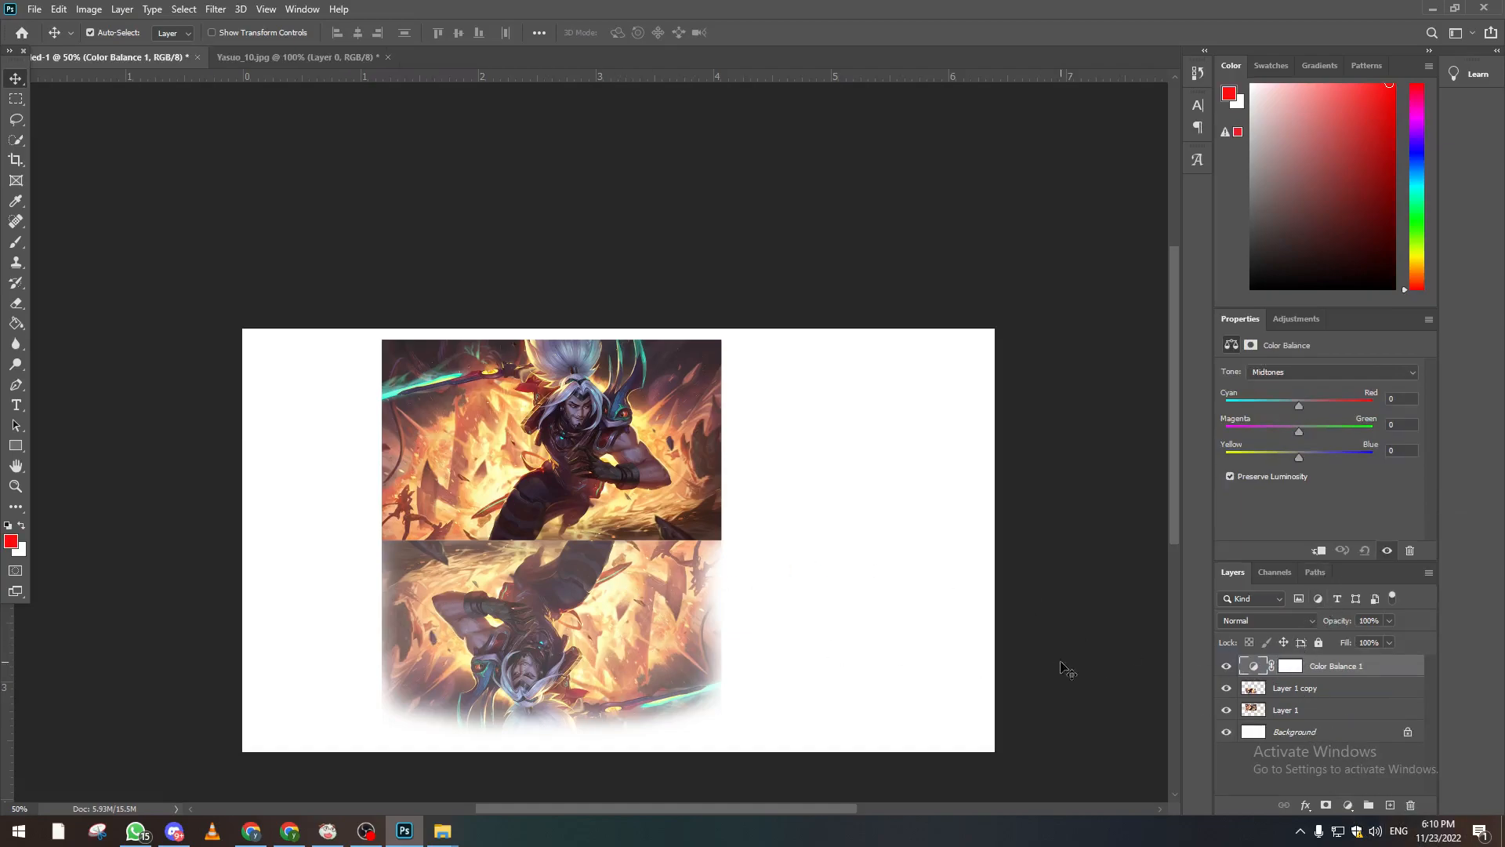
pyautogui.click(1368, 688)
pyautogui.click(1347, 669)
pyautogui.press('Delete')
# Step: Add a Black & White adjustment layer above Layer 1 copy and clip it so only the rotated copy is affected
pyautogui.click(1348, 805)
pyautogui.click(1406, 685)
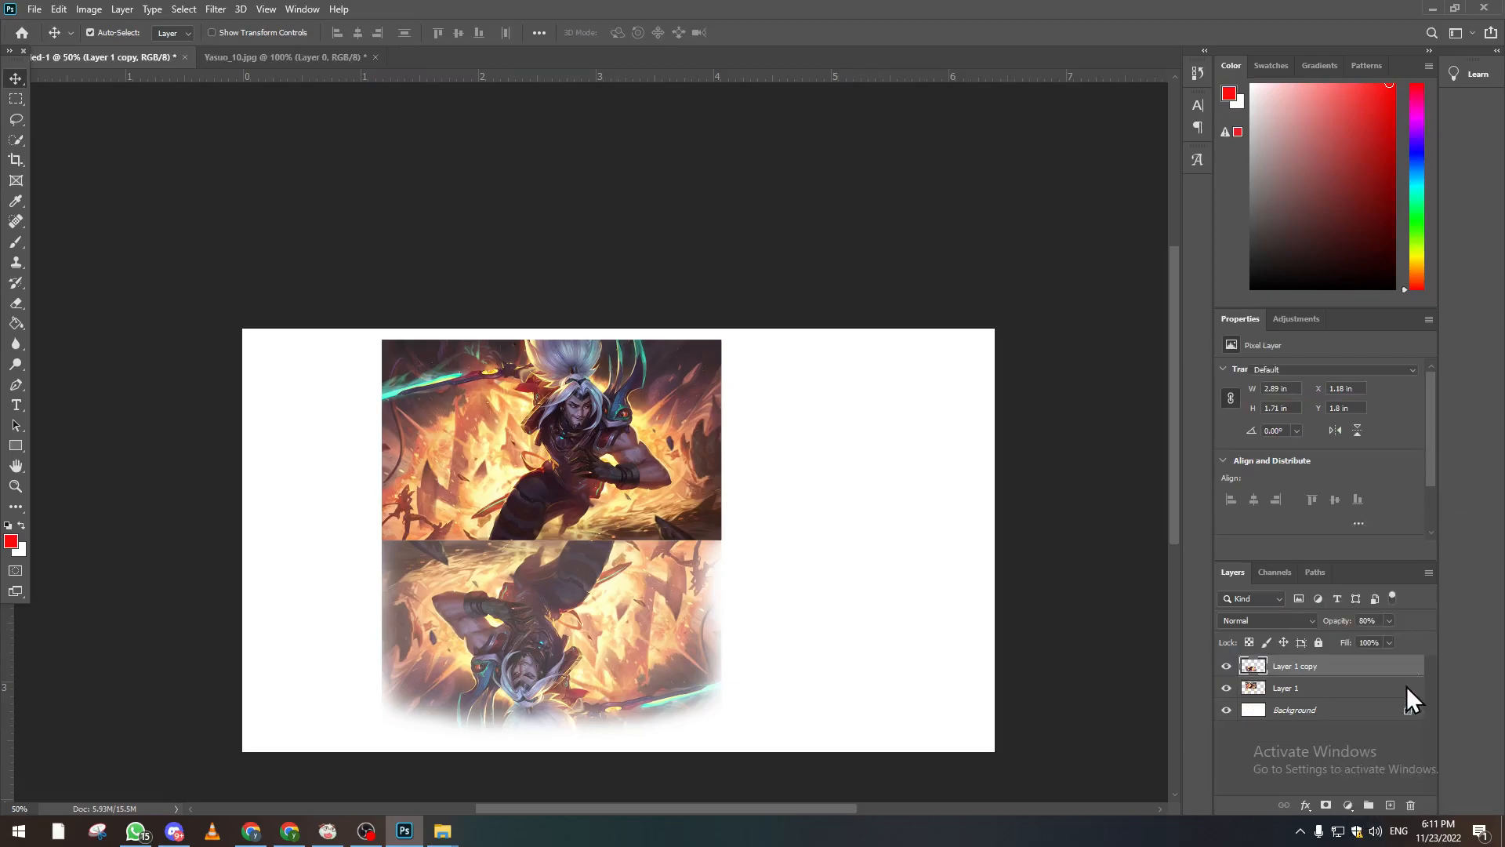
pyautogui.rightClick(1394, 665)
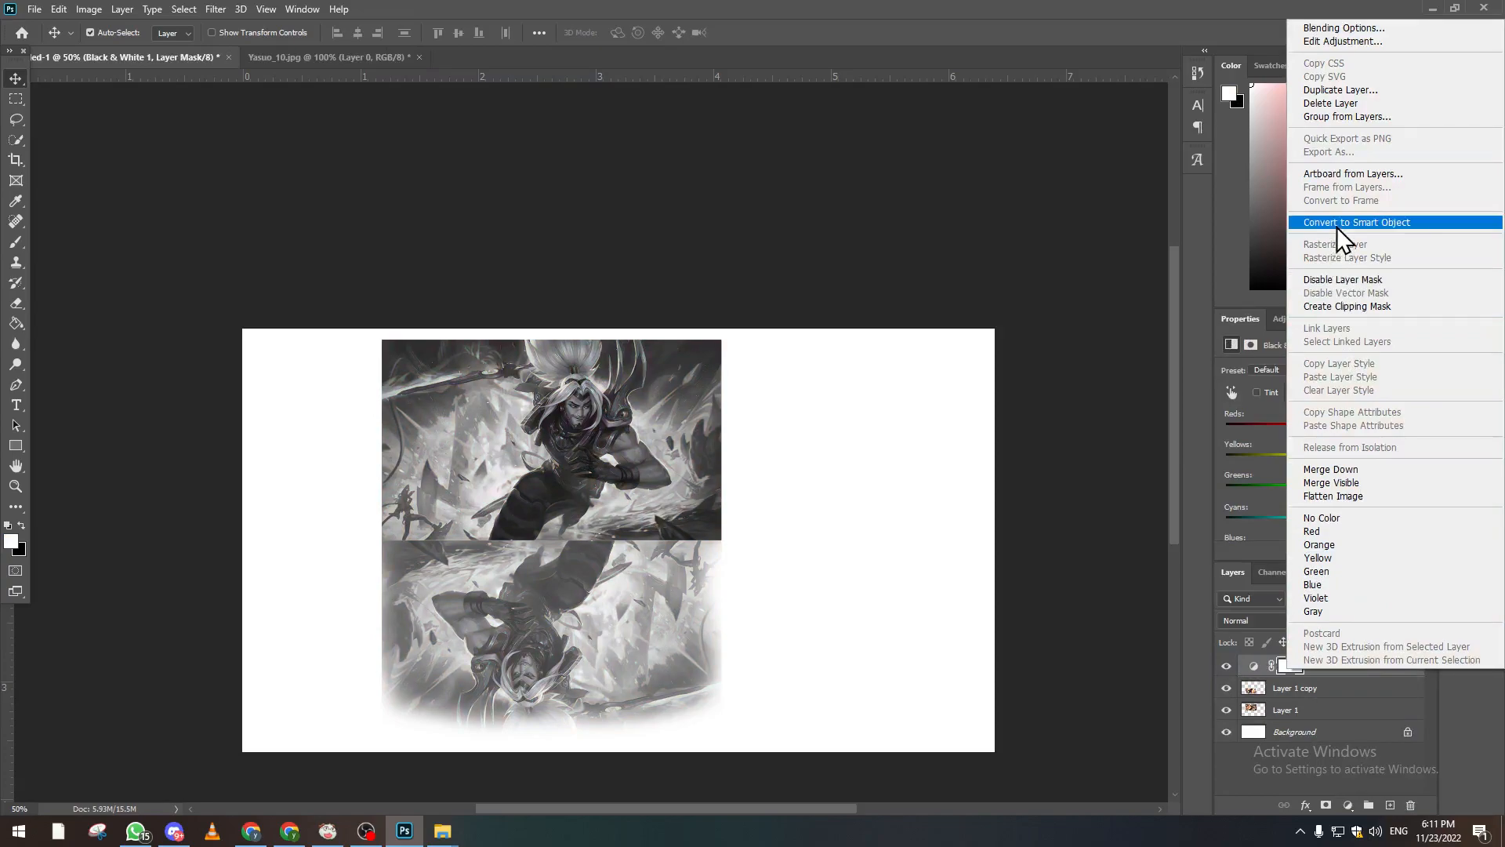
pyautogui.click(1031, 425)
pyautogui.click(1321, 551)
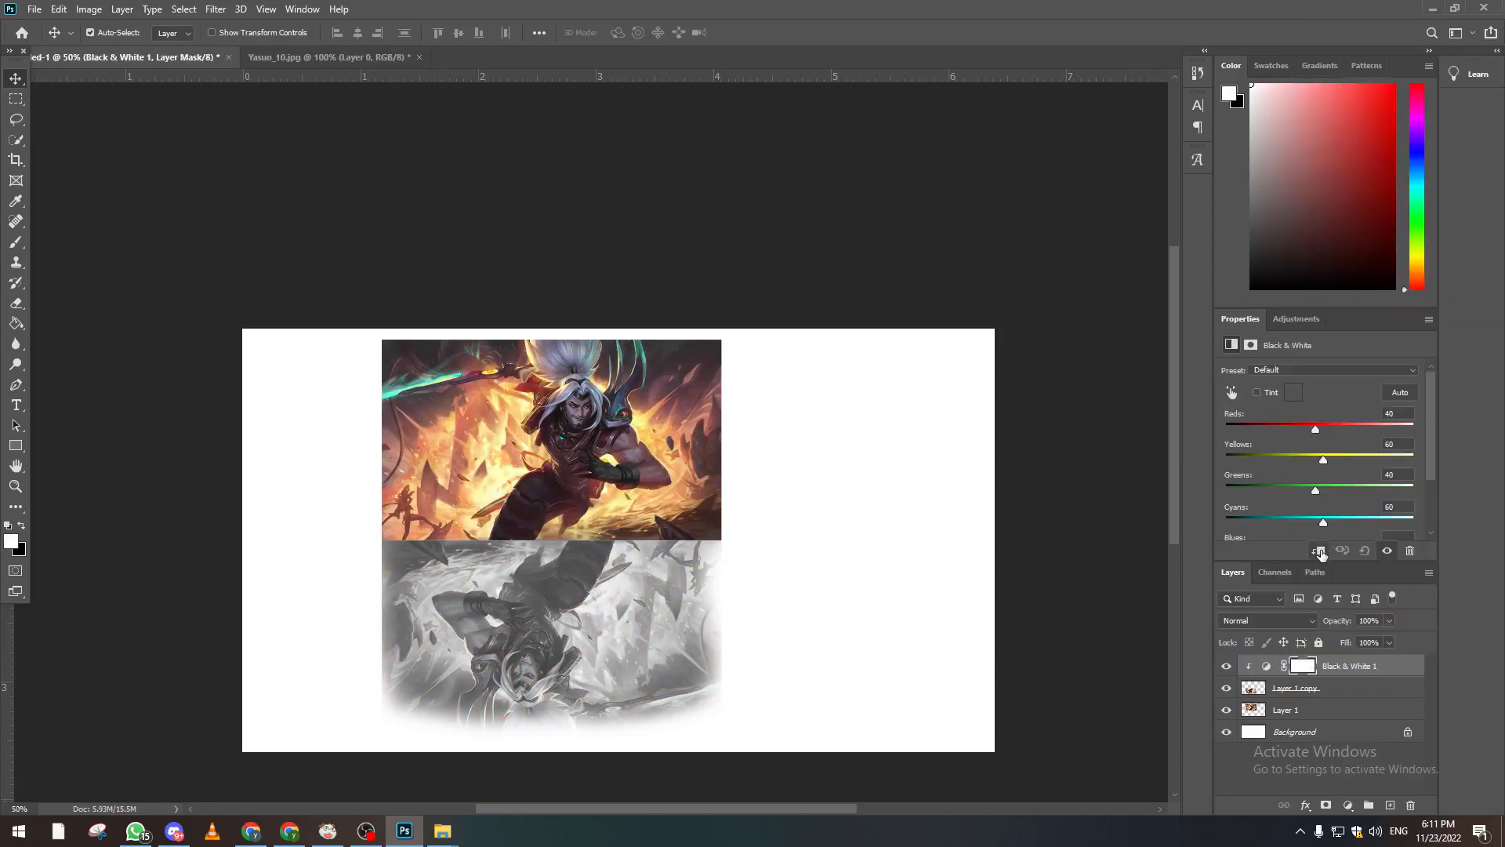
# Step: Lower the opacity of Layer 1 copy to 34% and deselect the layer
pyautogui.click(1408, 693)
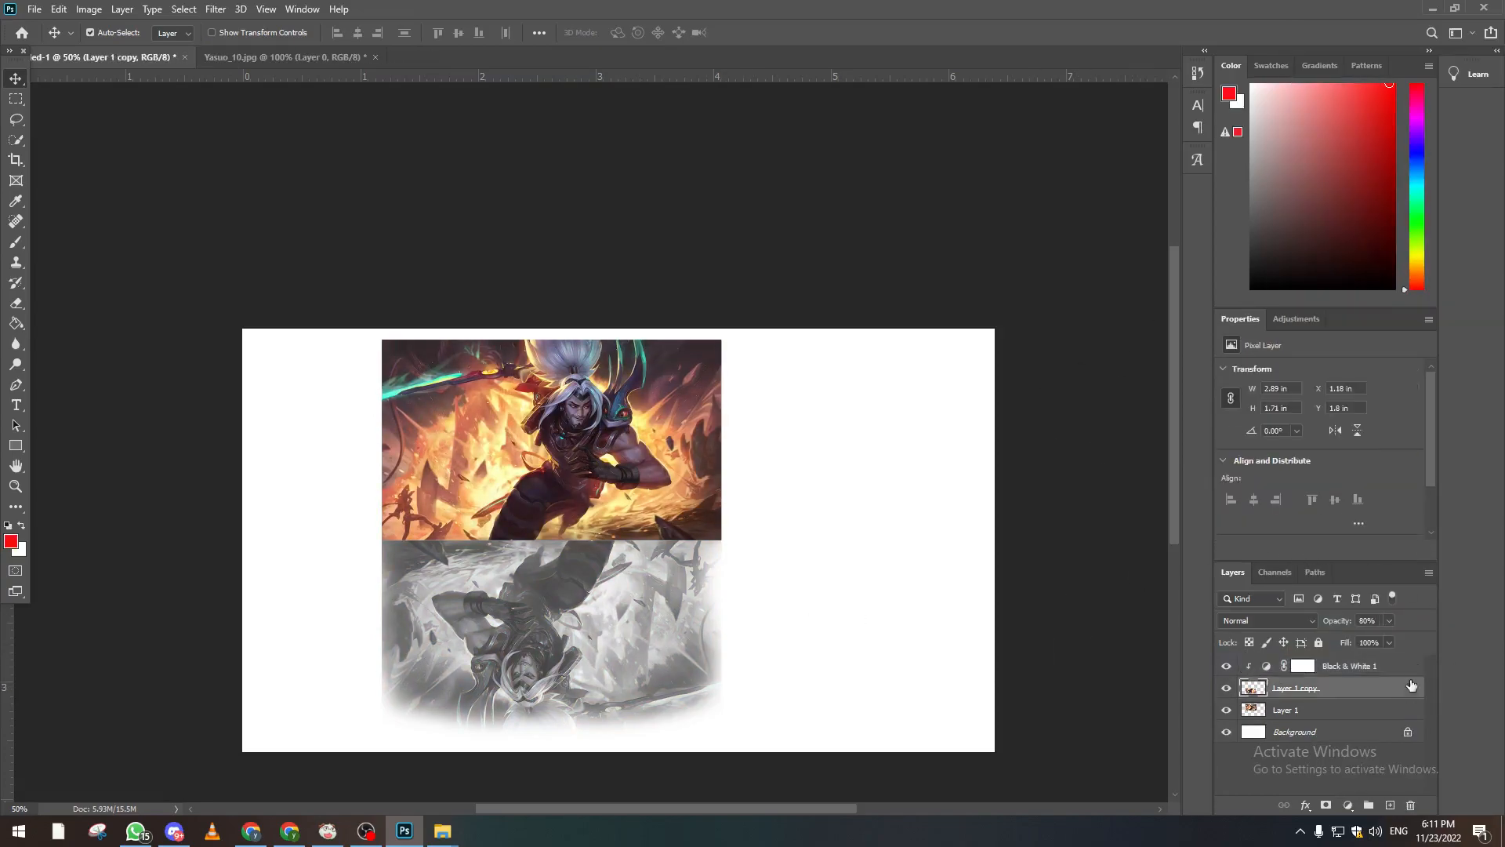
pyautogui.moveTo(1381, 638); pyautogui.dragTo(1357, 641)
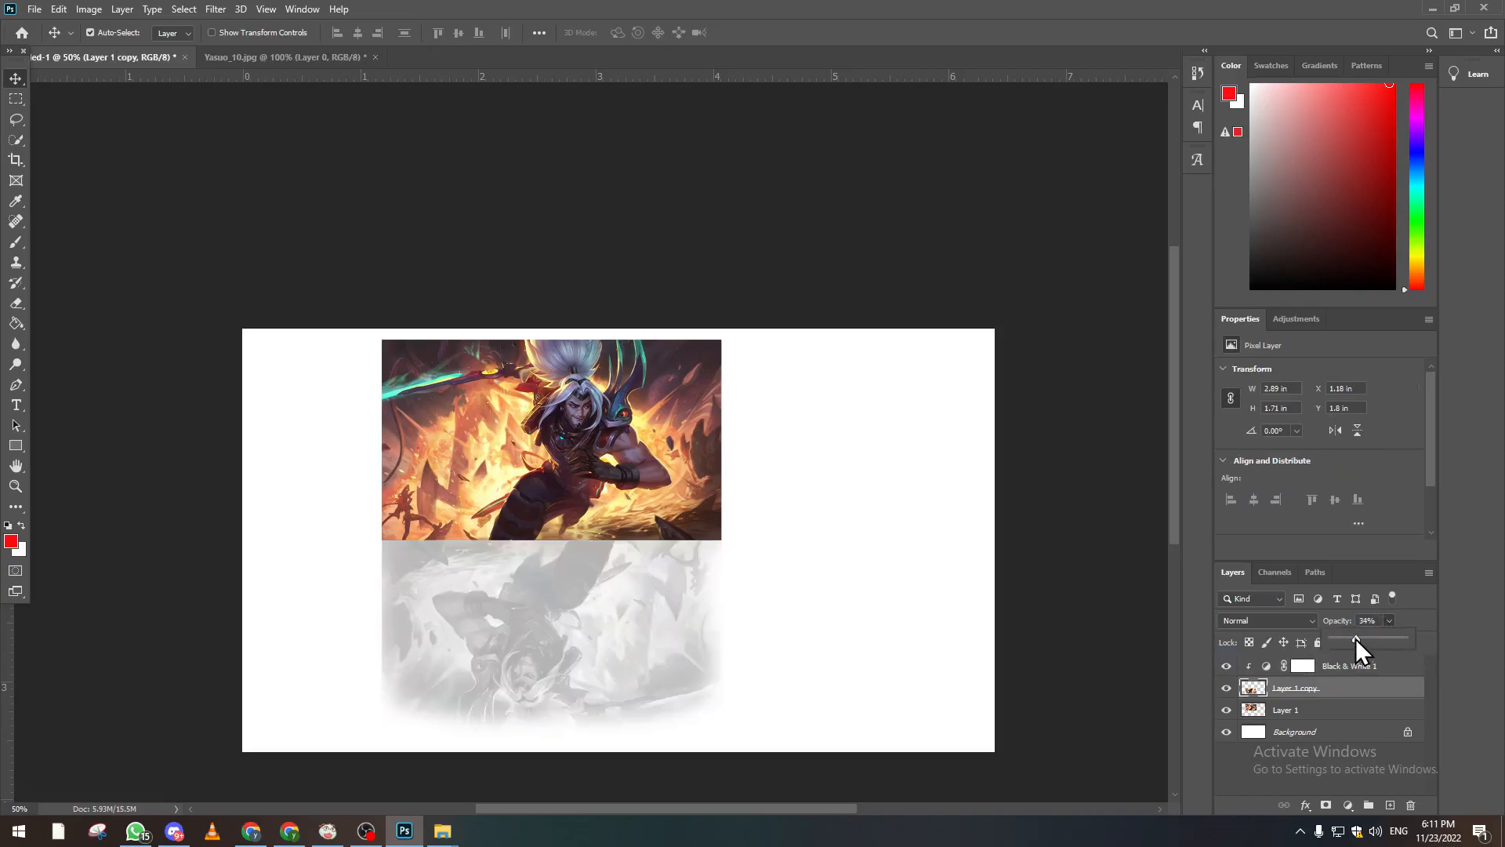
pyautogui.click(784, 511)
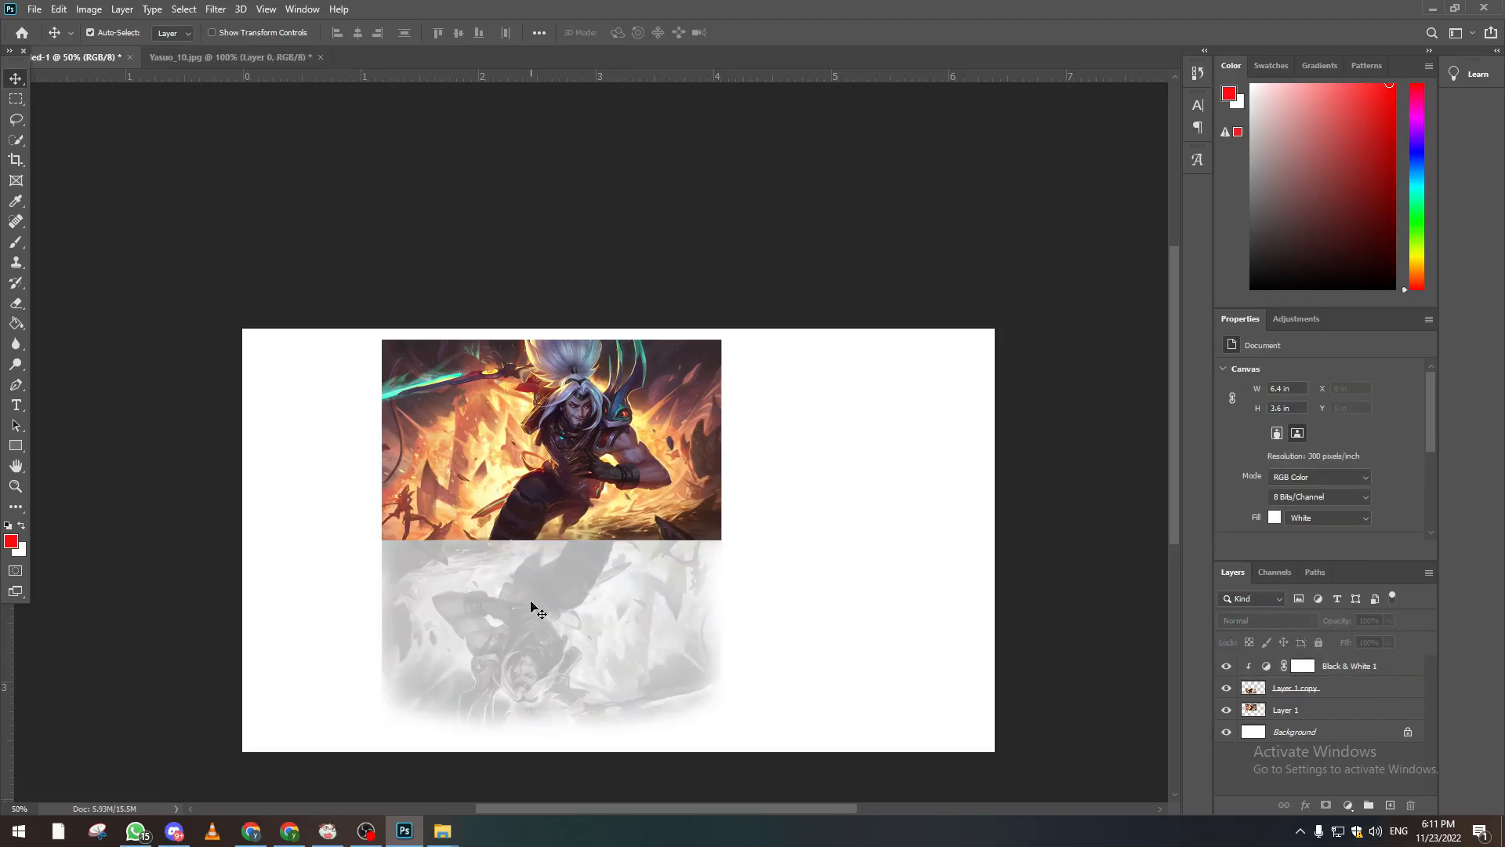